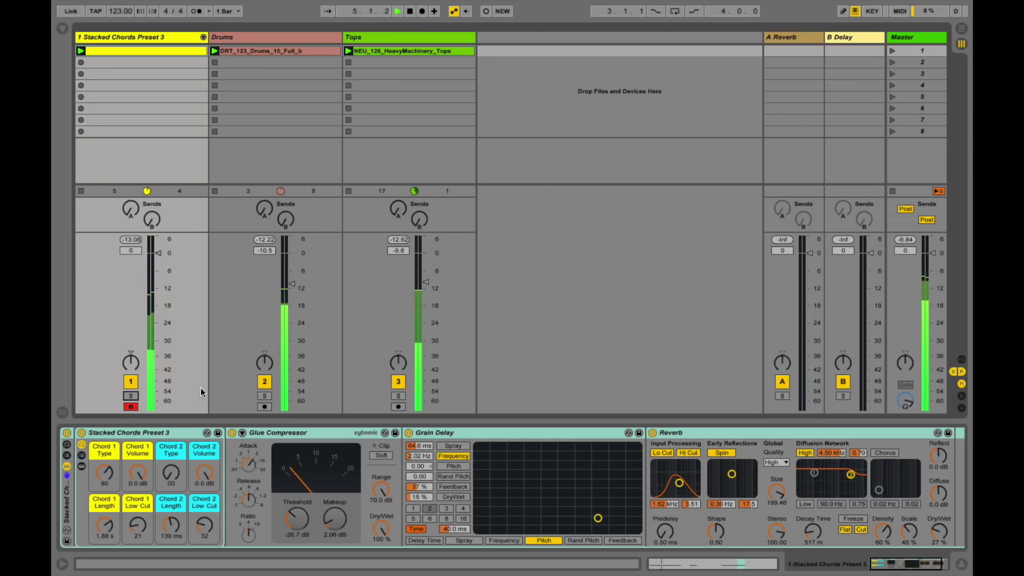
Step: Solo the Stacked Chords Preset 3 track to hear it alone, and switch the solo off again
left_click(132, 396)
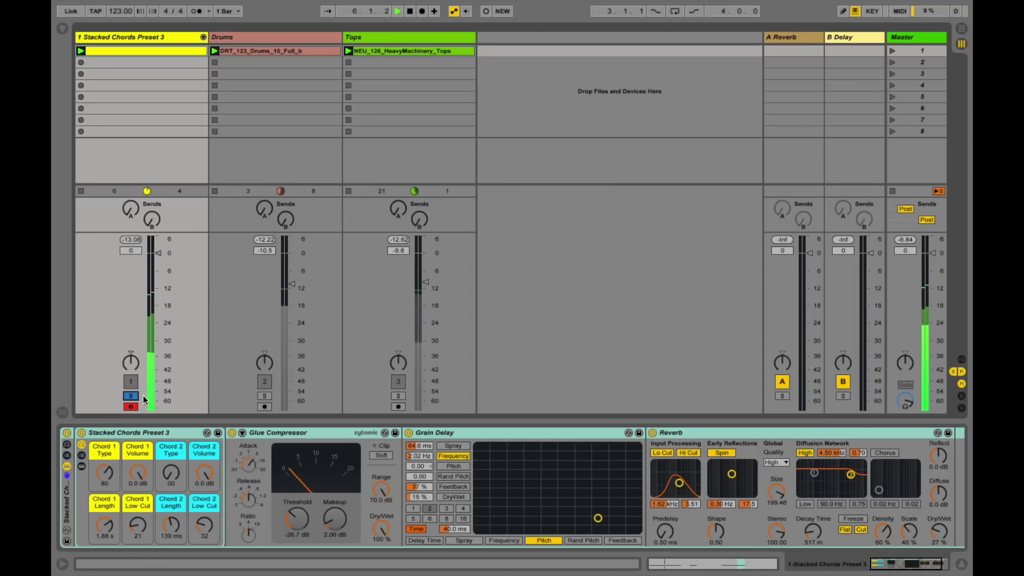
left_click(131, 396)
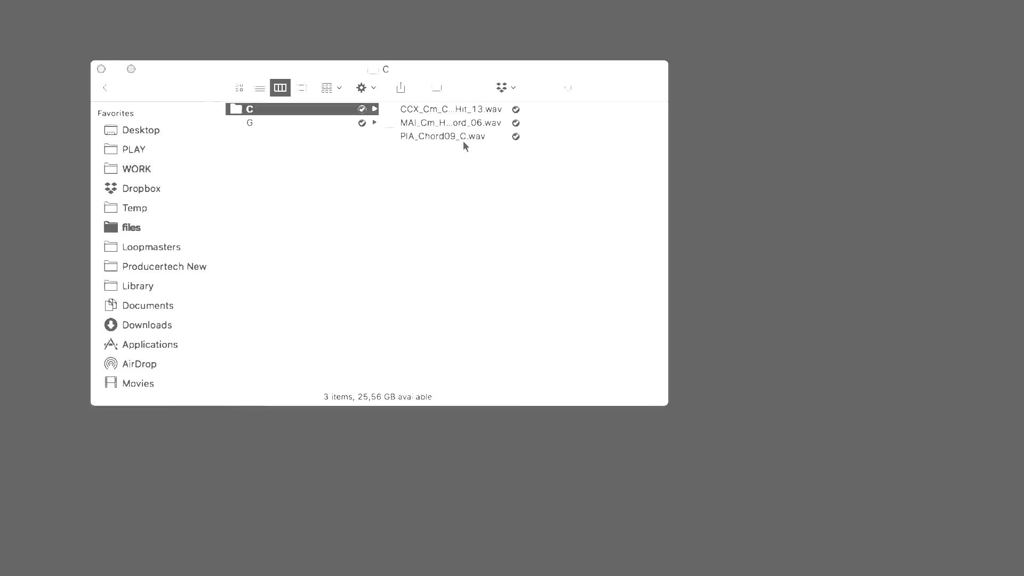
Step: In Finder, preview the chord samples in the C and G folders
key("Right")
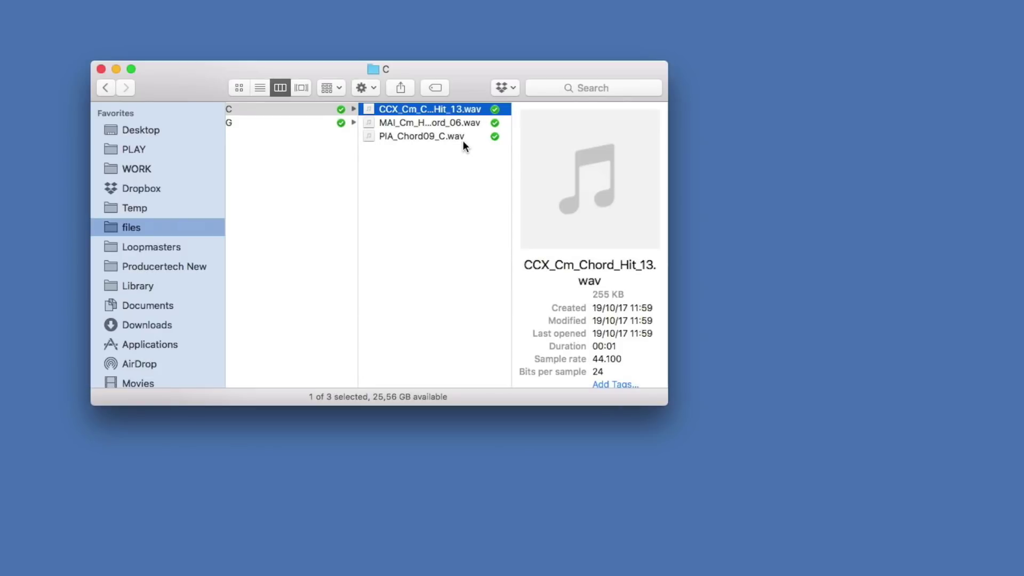
key("Down")
key("space")
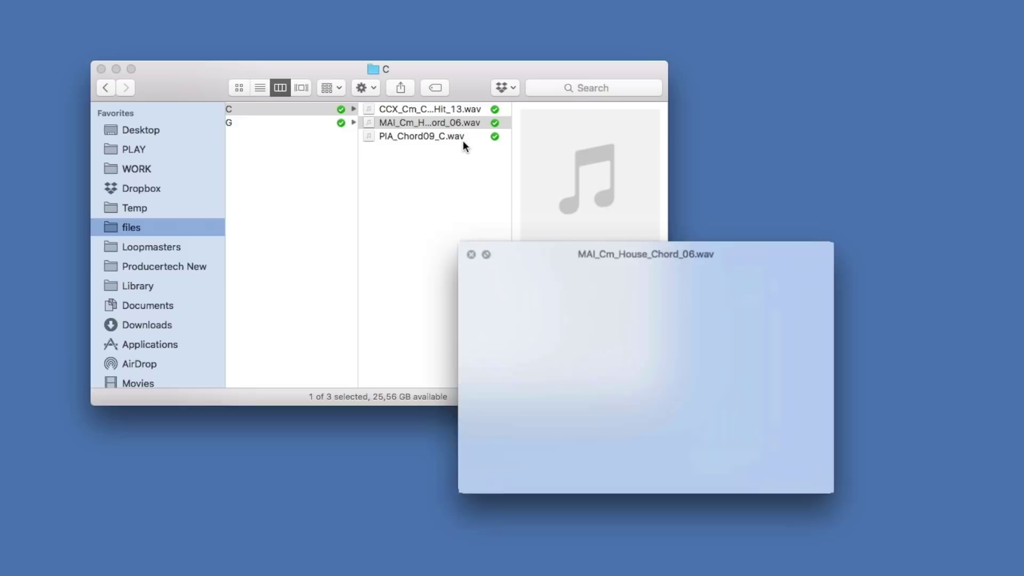
key("Down")
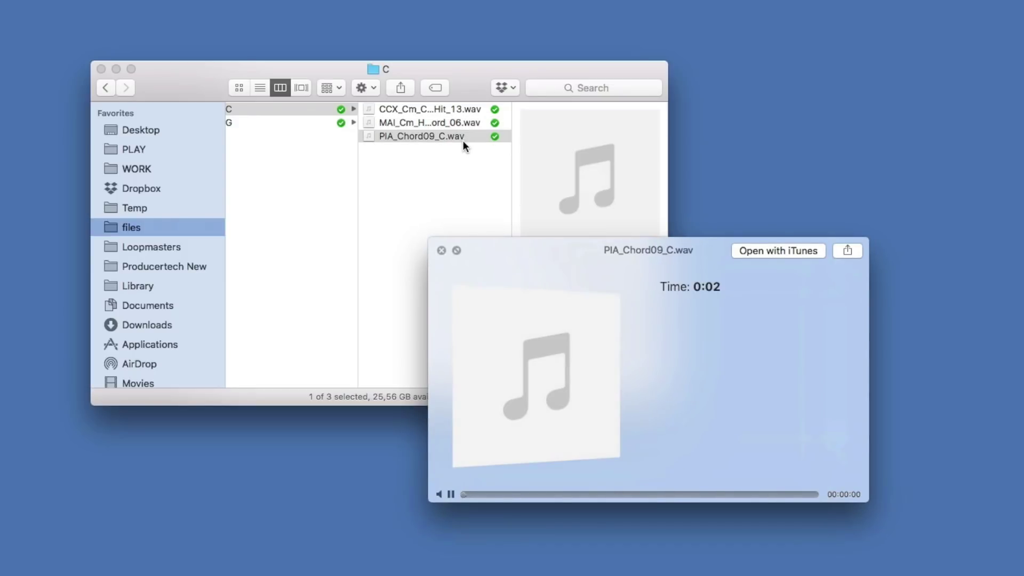
key("Left")
key("Down")
key("Right")
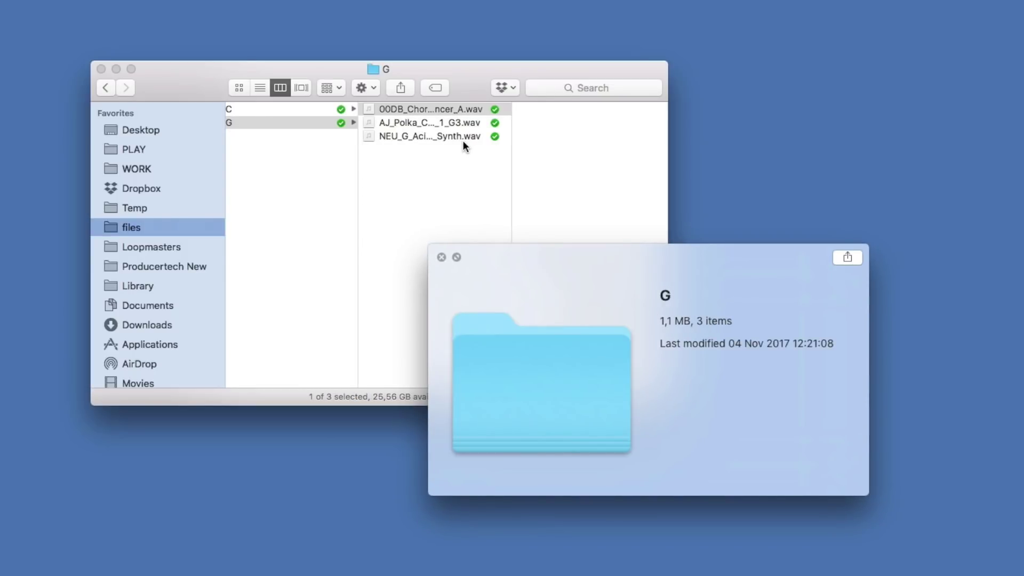
key("Down")
key("Down")
key("Left")
key("Up")
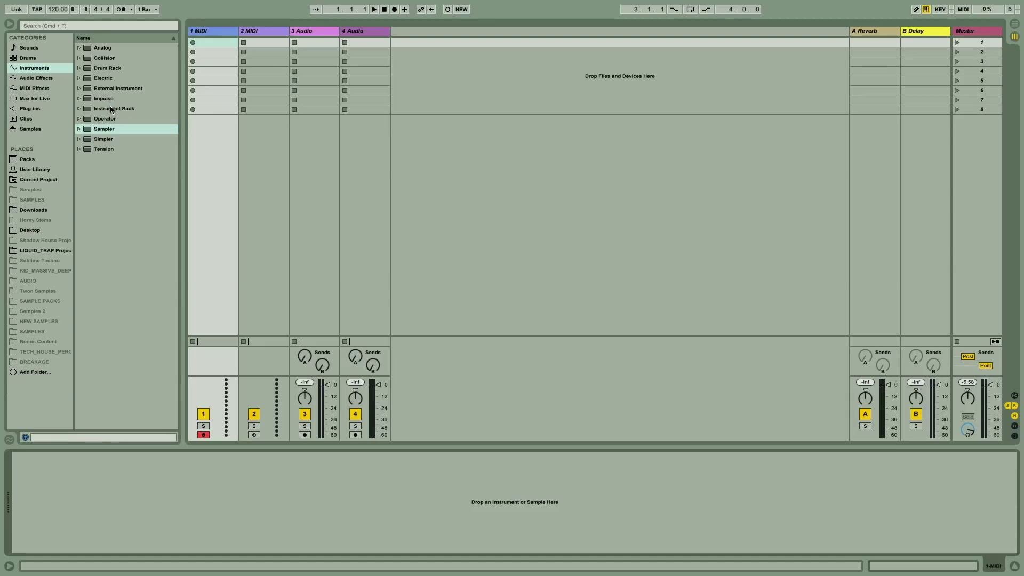
Step: In Ableton Live, load an Instrument Rack onto the first MIDI track and place a Sampler inside it
left_click(111, 108)
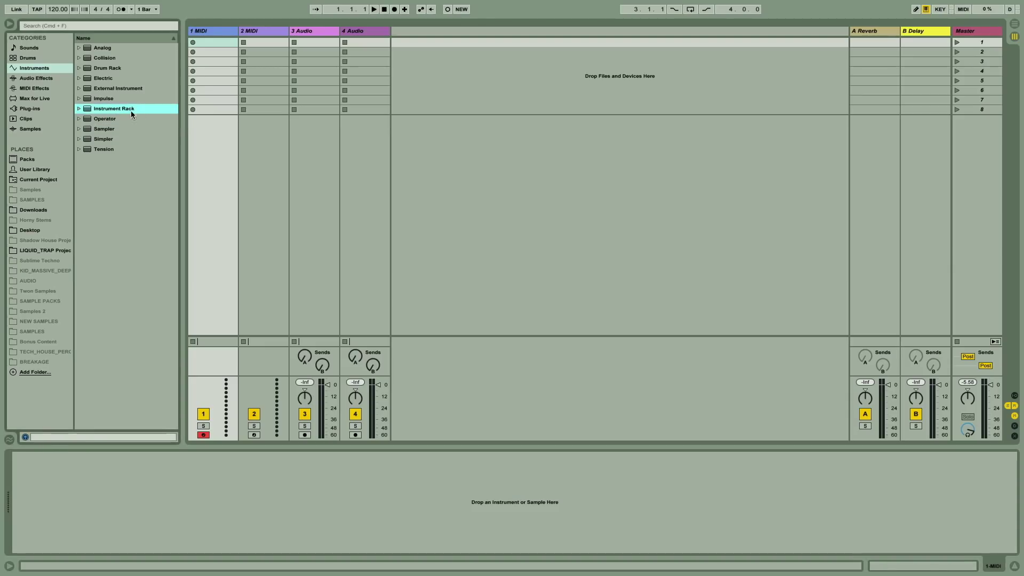
left_click_drag(114, 107, 84, 465)
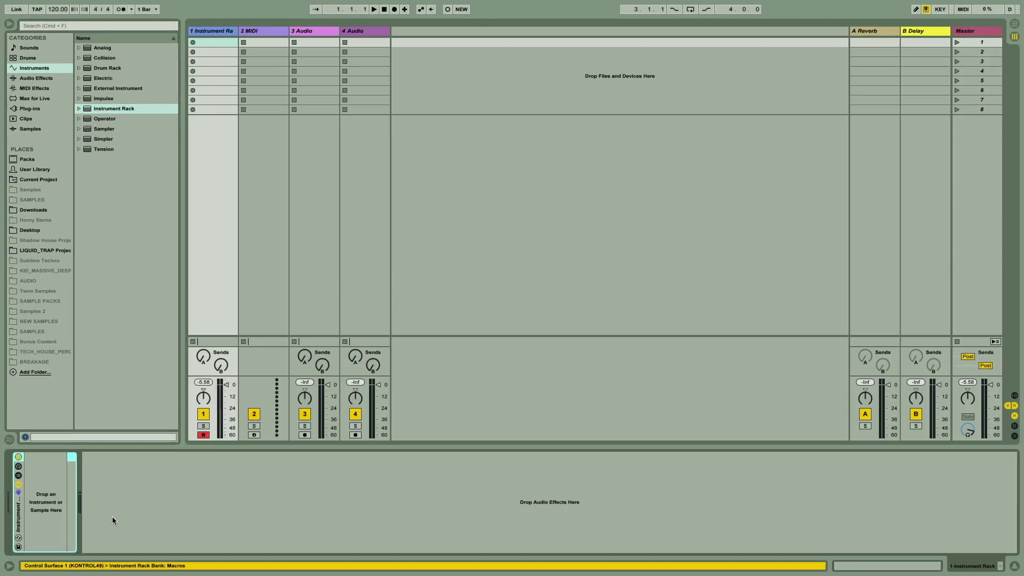
left_click_drag(105, 129, 43, 490)
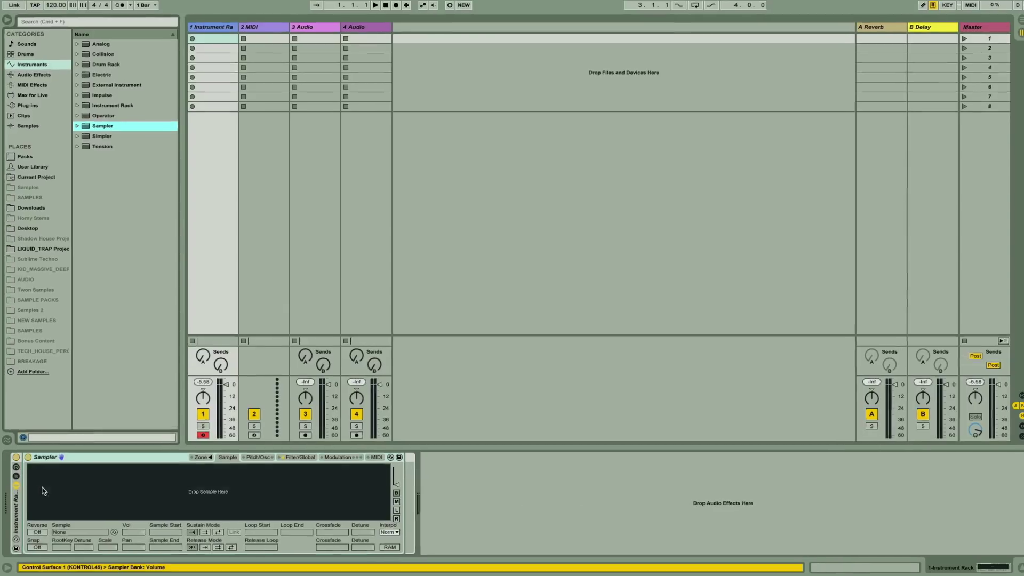
Step: Show the rack's chain list and duplicate the Sampler chain
left_click(20, 475)
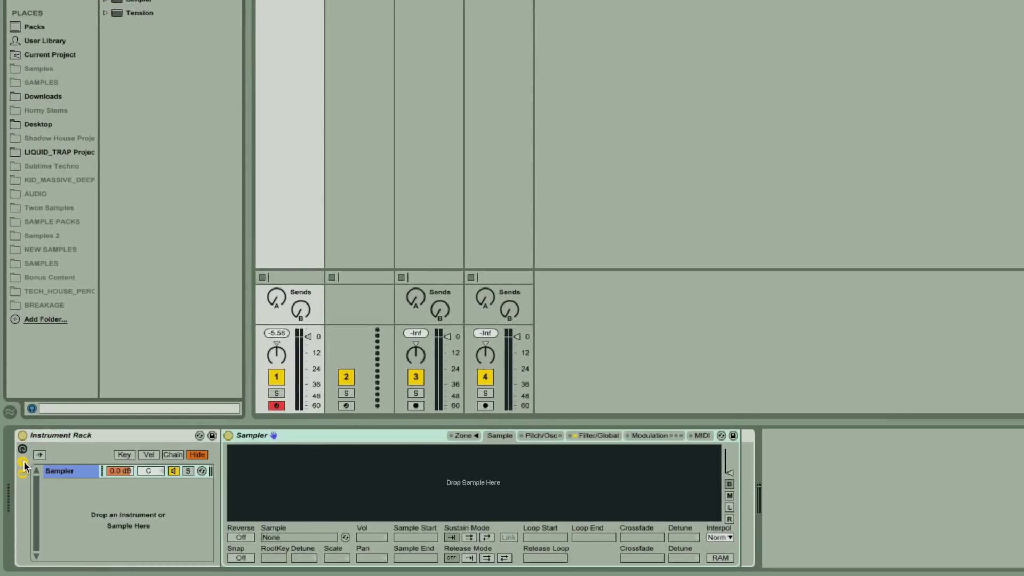
right_click(72, 472)
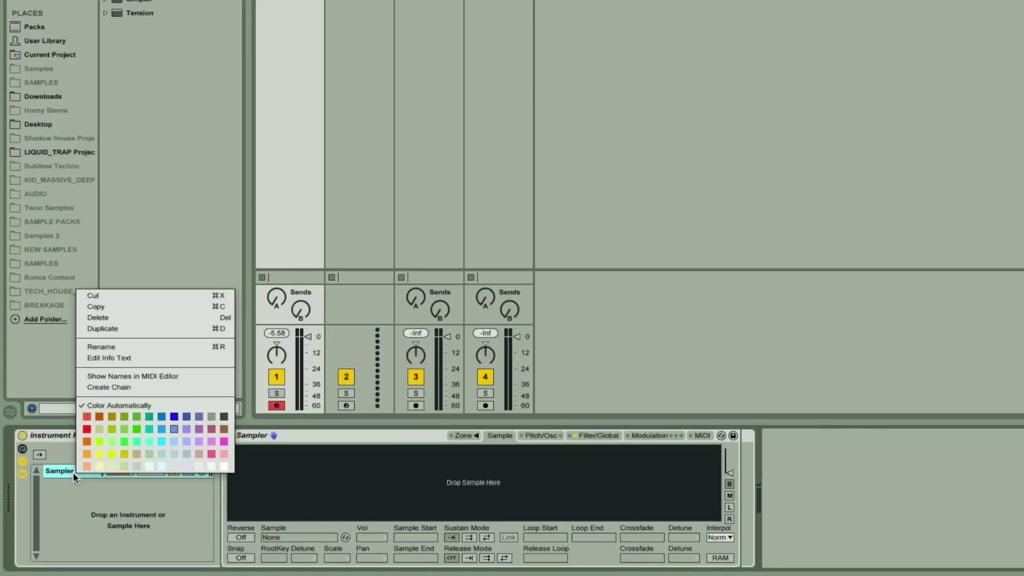
left_click(103, 328)
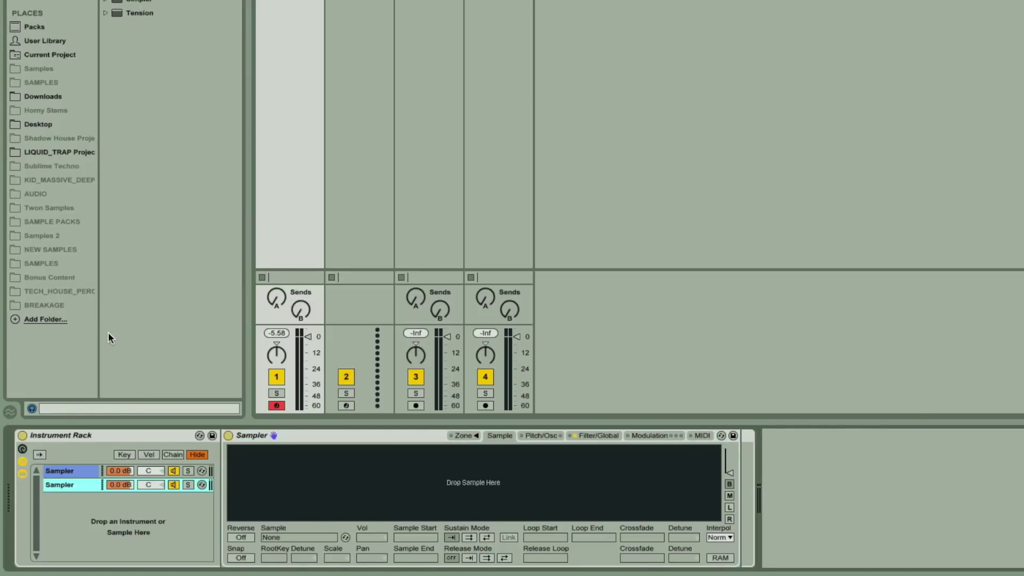
Step: Load the three chord samples from the Desktop's chords/C folder into the zone editor of the first Sampler chain
left_click(80, 472)
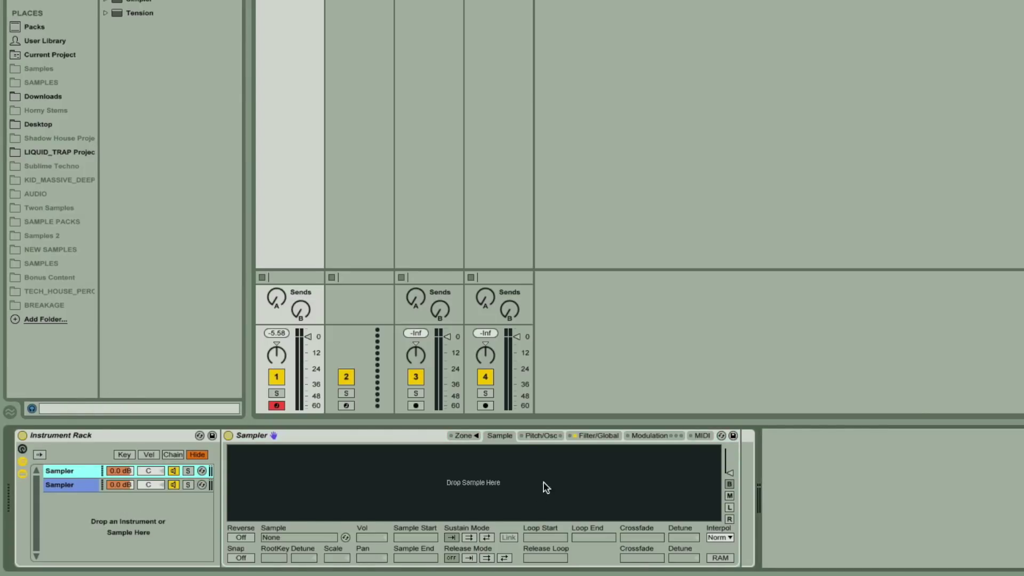
left_click(476, 436)
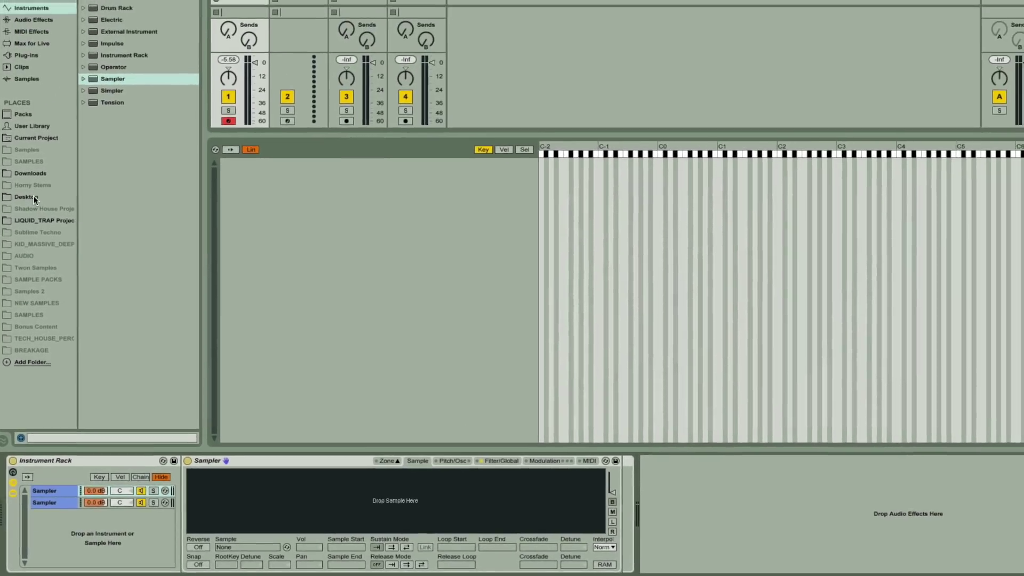
left_click(33, 196)
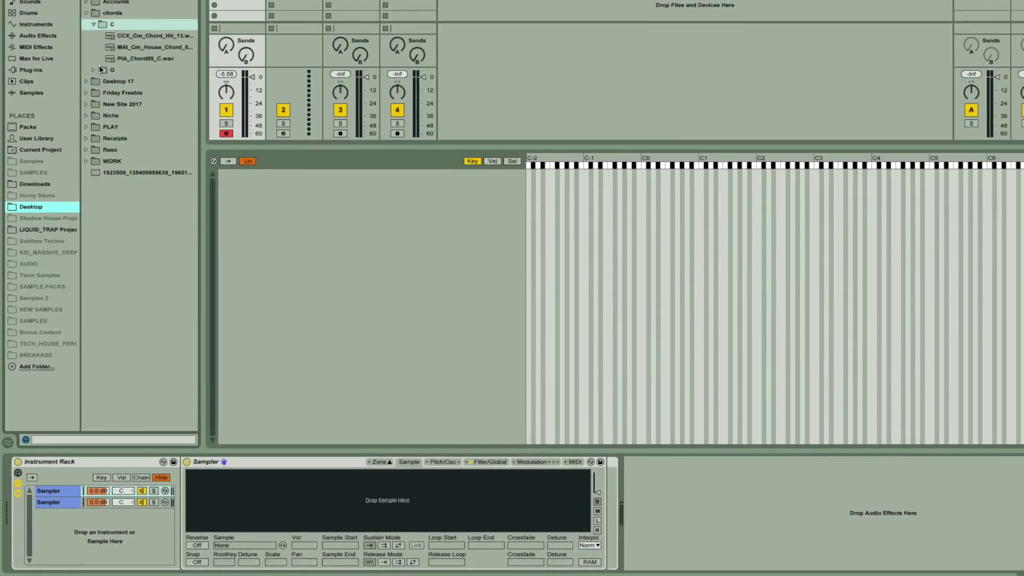
left_click(139, 35)
left_click(133, 58, "shift")
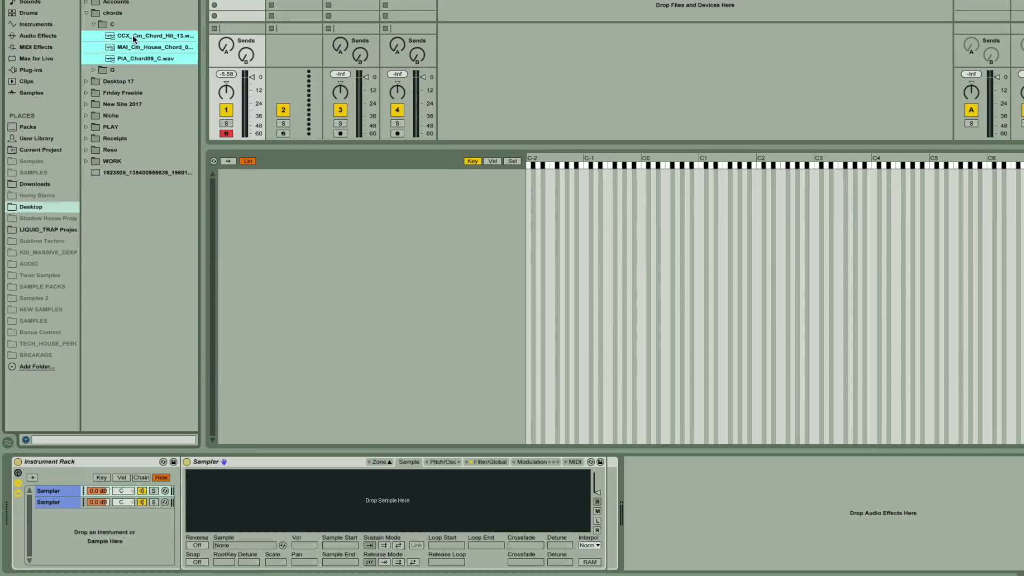
left_click_drag(134, 38, 330, 212)
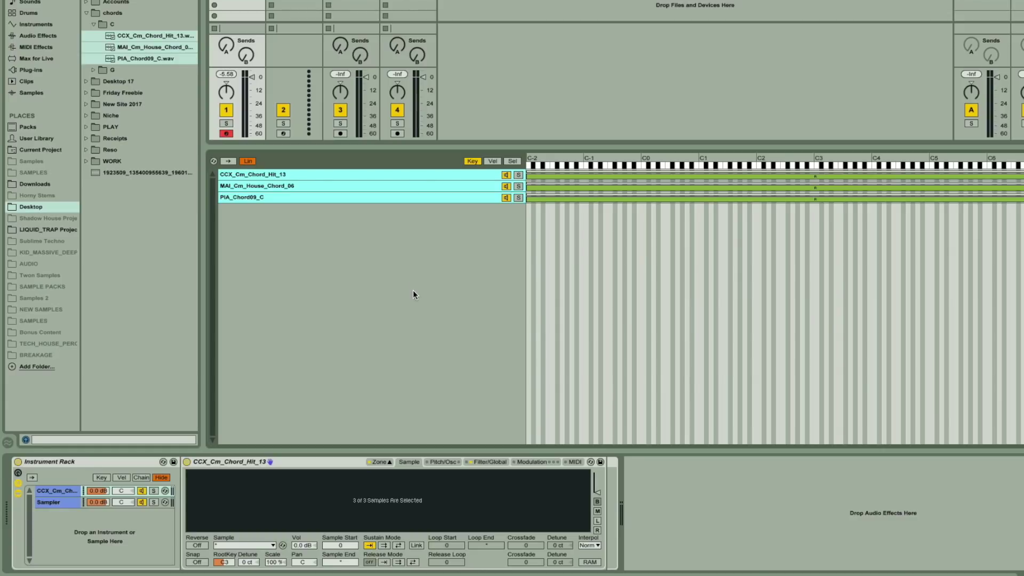
Step: Load the three chord samples from the G folder into the zone editor of the second Sampler chain
left_click(56, 503)
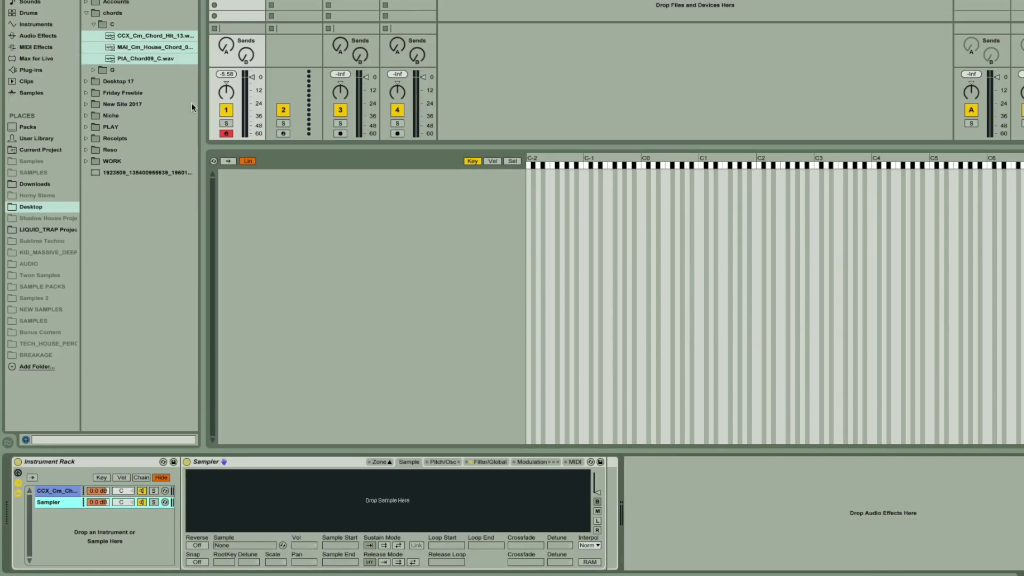
left_click(94, 70)
left_click(145, 49)
left_click(144, 70, "shift")
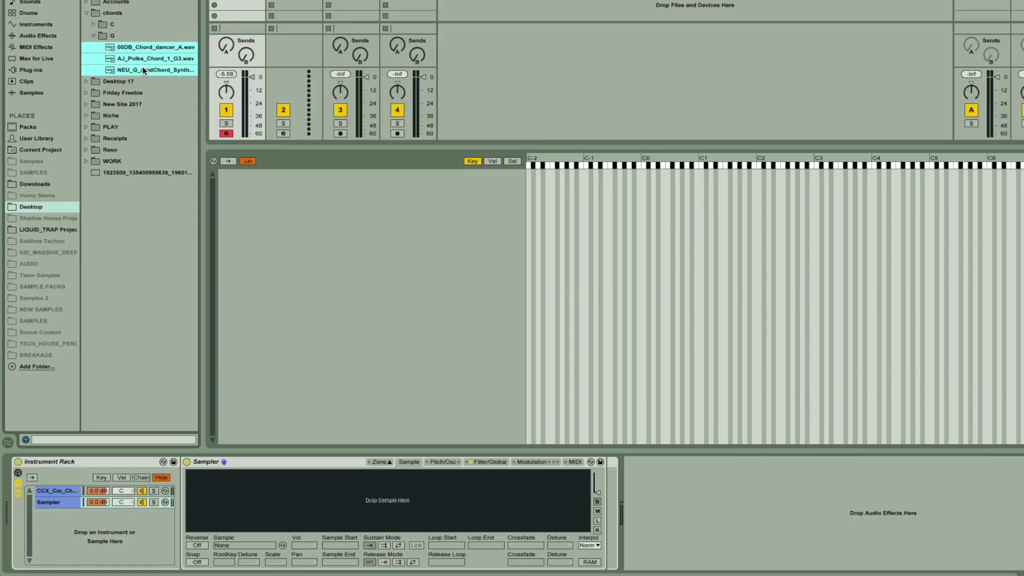
left_click_drag(143, 51, 401, 206)
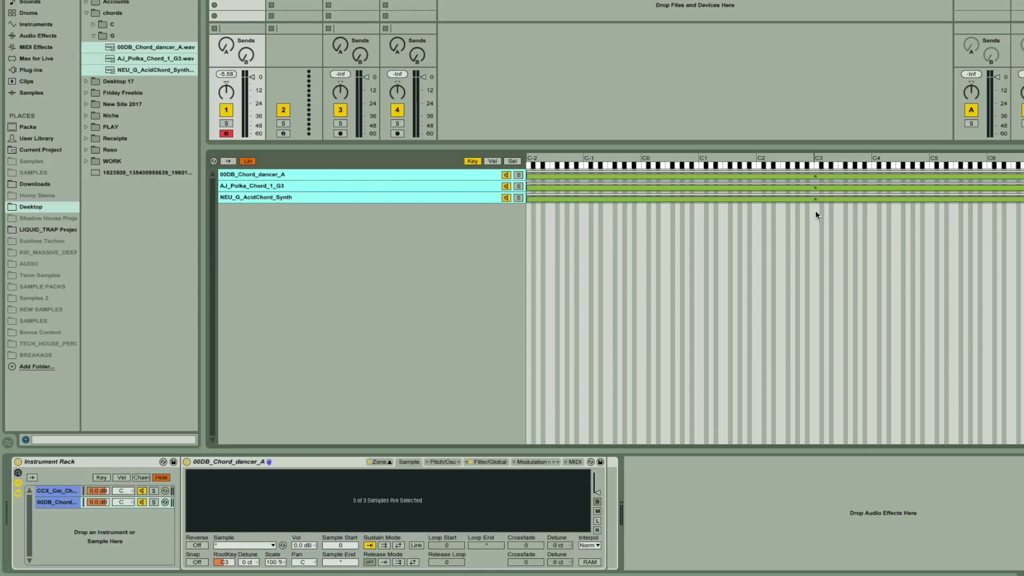
Step: Set the root key of all three G-folder samples to G3, and change 00DB_Chord_dancer_A to A3
left_click_drag(815, 197, 850, 198)
left_click(284, 176)
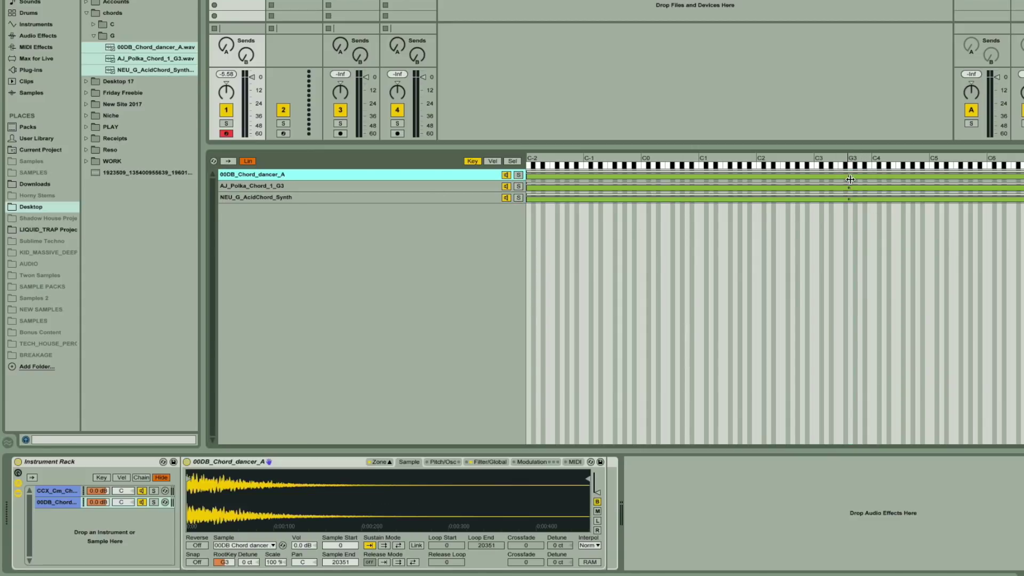
left_click_drag(848, 176, 859, 176)
Step: Play several notes to check the tuning of the layered chord samples
key("a")
key("e")
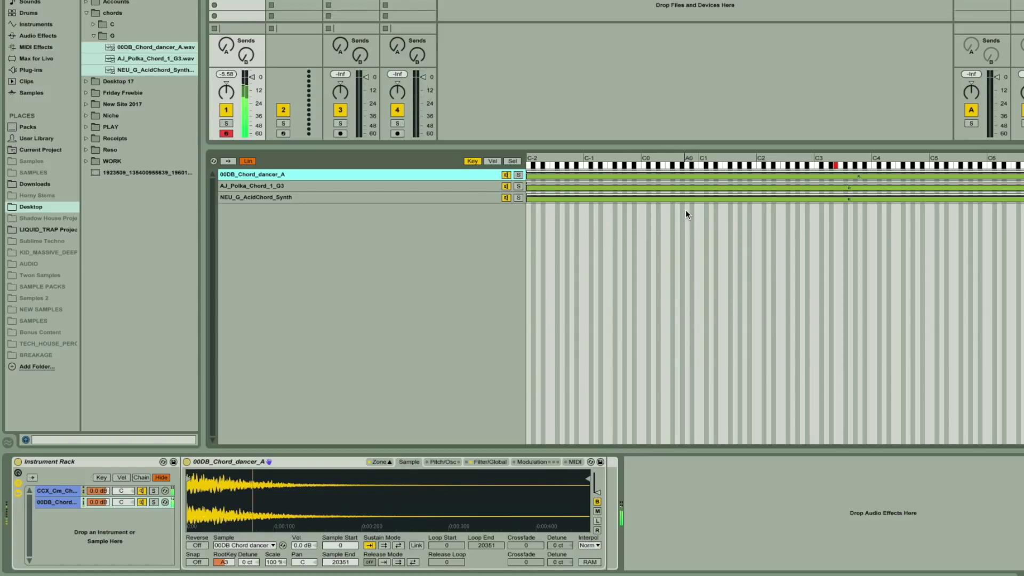
key("g")
key("g")
key("e")
key("a")
key("a")
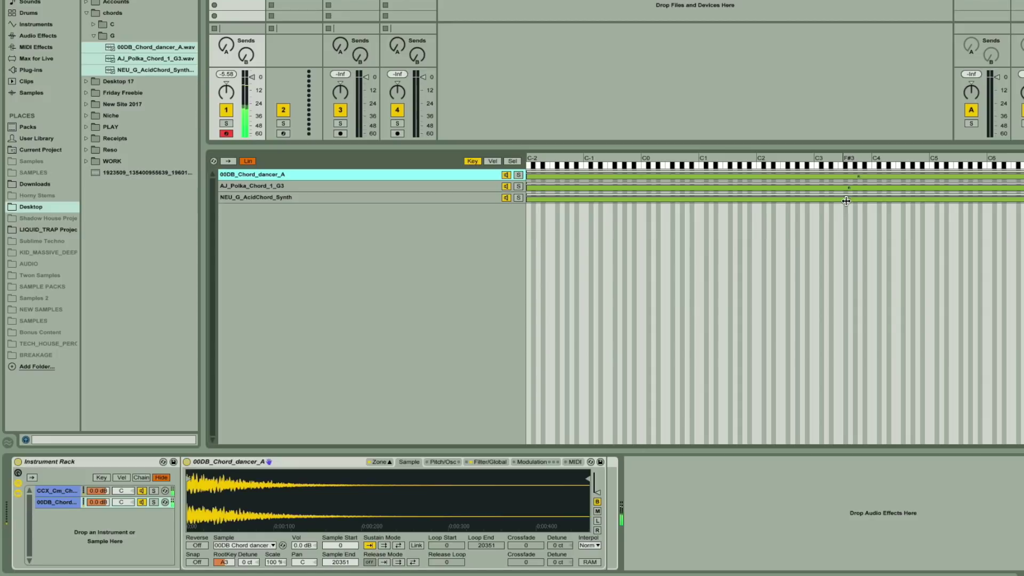
Step: Set NEU_G_AcidChord_Synth's root key to F3 and deactivate AJ_Polka_Chord_1_G3 and 00DB_Chord_dancer_A to audition it alone
left_click(427, 197)
left_click_drag(849, 199, 840, 199)
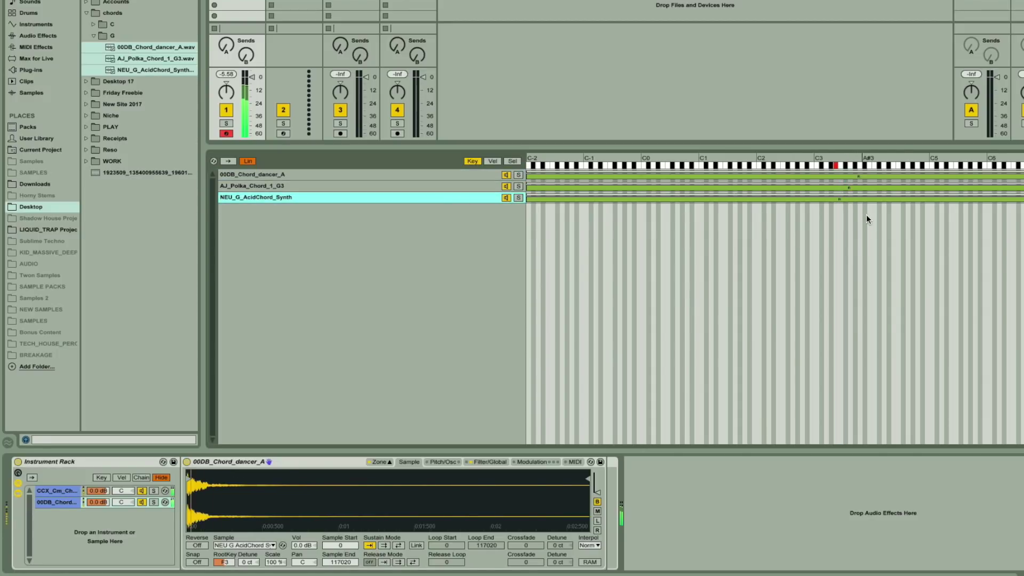
left_click(508, 188)
left_click(507, 176)
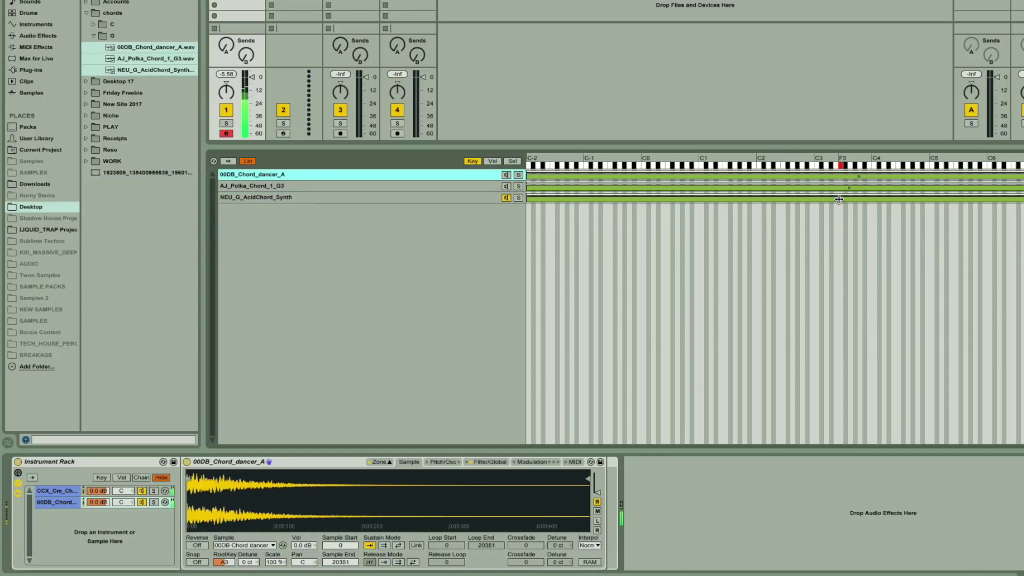
left_click(839, 200)
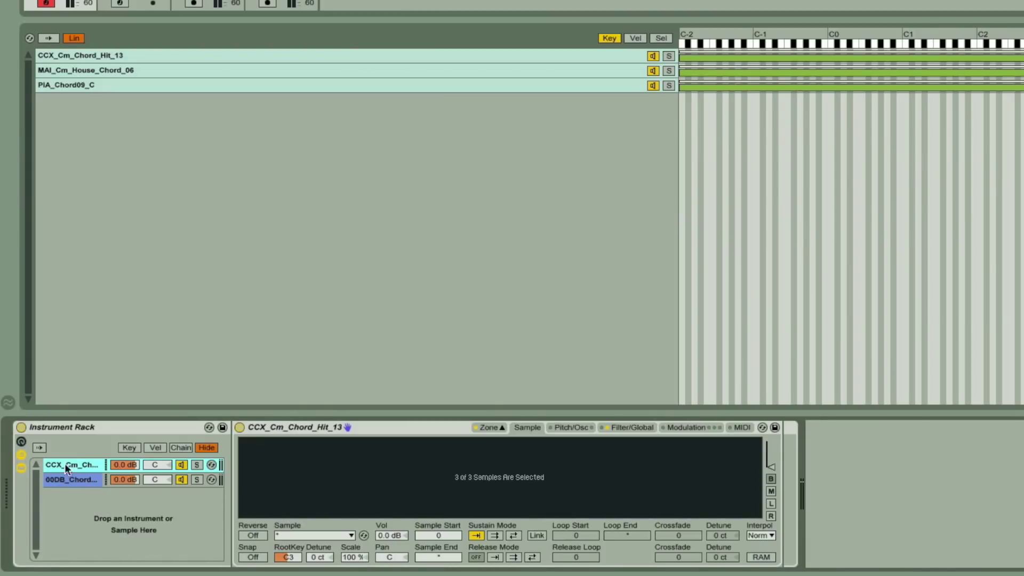
Step: Show the rack's macros and map the first chain's volume to Macro 1 and the second chain's volume to Macro 3
left_click(22, 442)
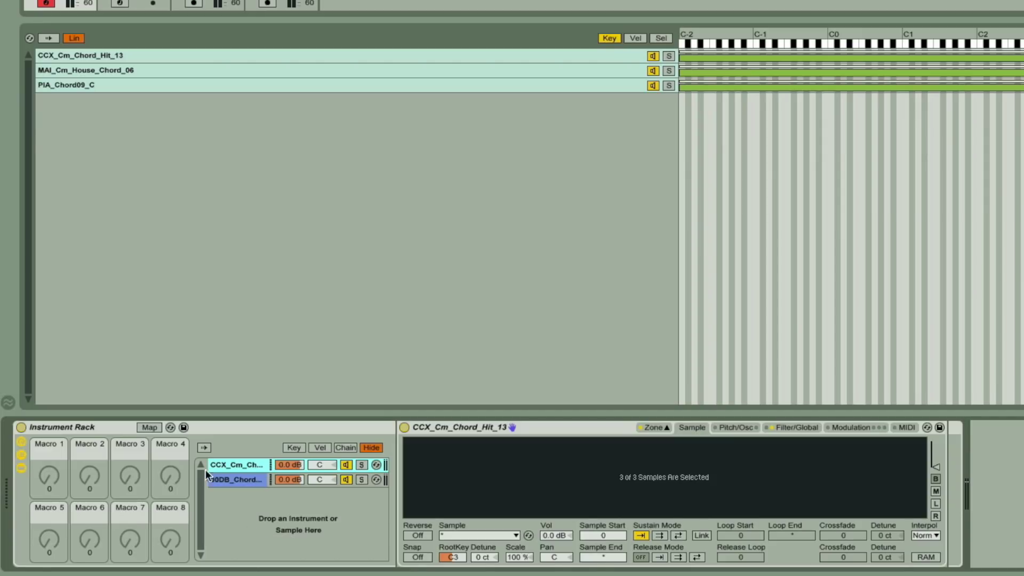
left_click(150, 428)
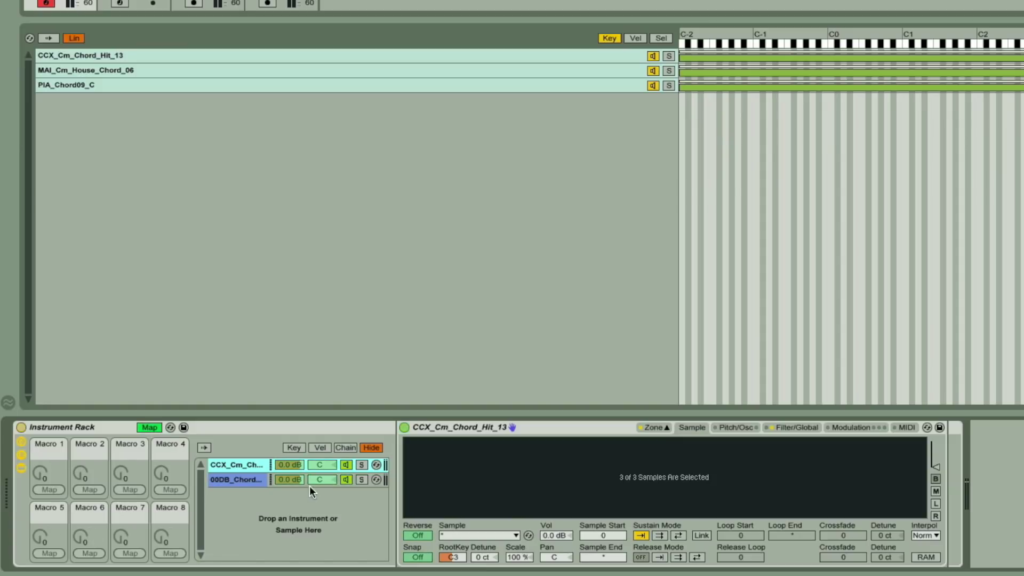
left_click(295, 465)
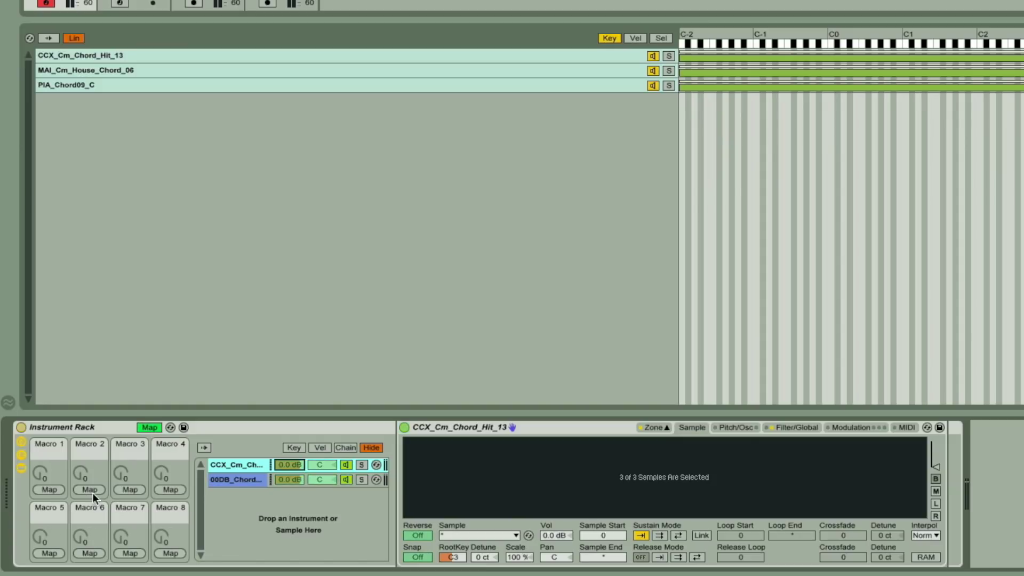
left_click(53, 489)
left_click_drag(40, 472, 41, 544)
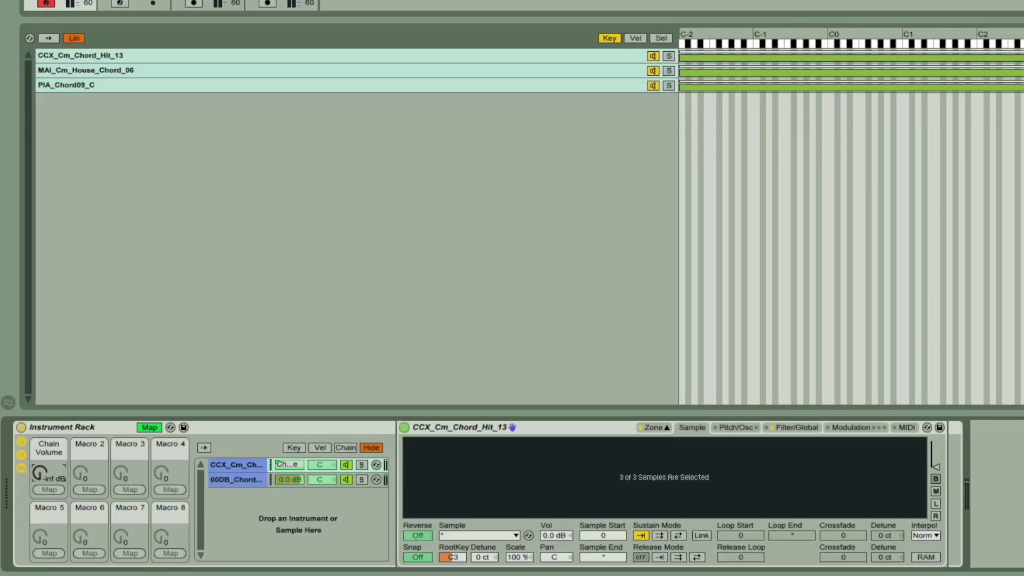
left_click(293, 480)
left_click(119, 490)
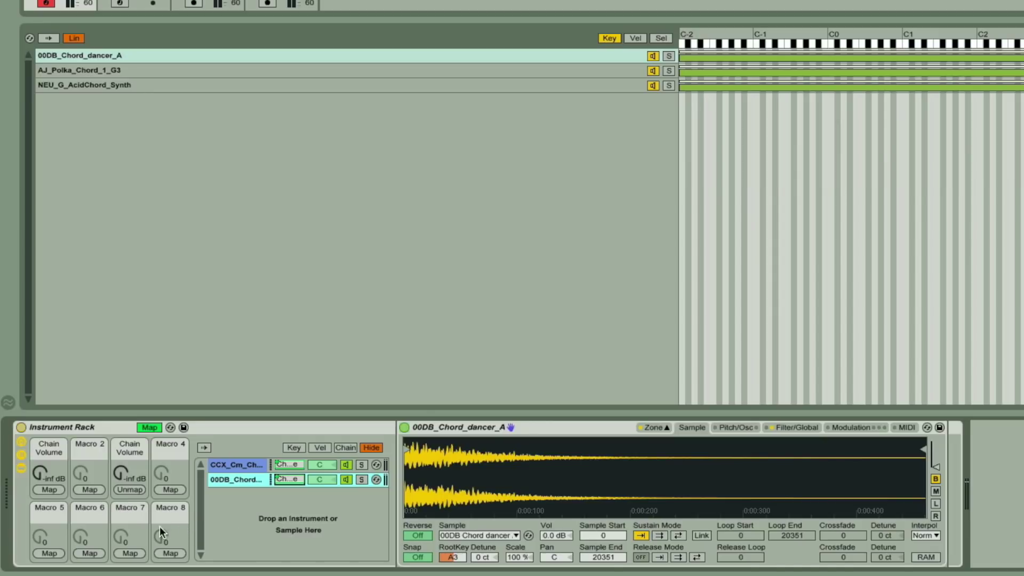
Step: Balance the chains with their volume macros, setting the first to about -18.6 dB and the second to about -7.2 dB
mouse_move(41, 474)
left_mouse_down()
mouse_move(40, 432)
mouse_move(41, 474)
left_mouse_up()
mouse_move(118, 476)
left_mouse_down()
mouse_move(117, 434)
mouse_move(121, 488)
left_mouse_up()
mouse_move(41, 472)
left_mouse_down()
mouse_move(41, 448)
mouse_move(41, 478)
left_mouse_up()
left_click_drag(120, 474, 119, 468)
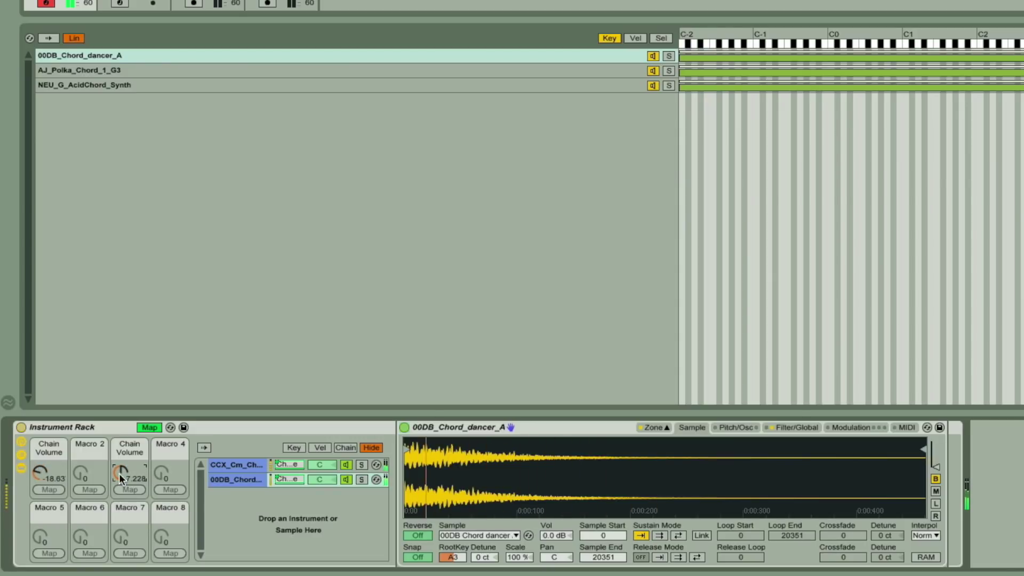
Step: Distribute the first chain's three sample selector ranges equally and map its Sample Selector to Macro 2
left_click(252, 465)
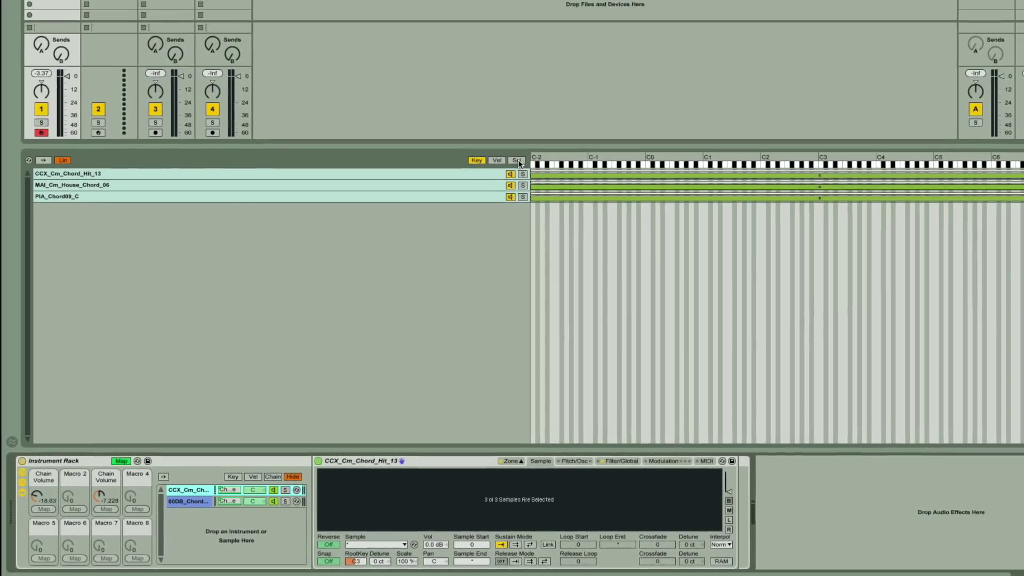
left_click(661, 38)
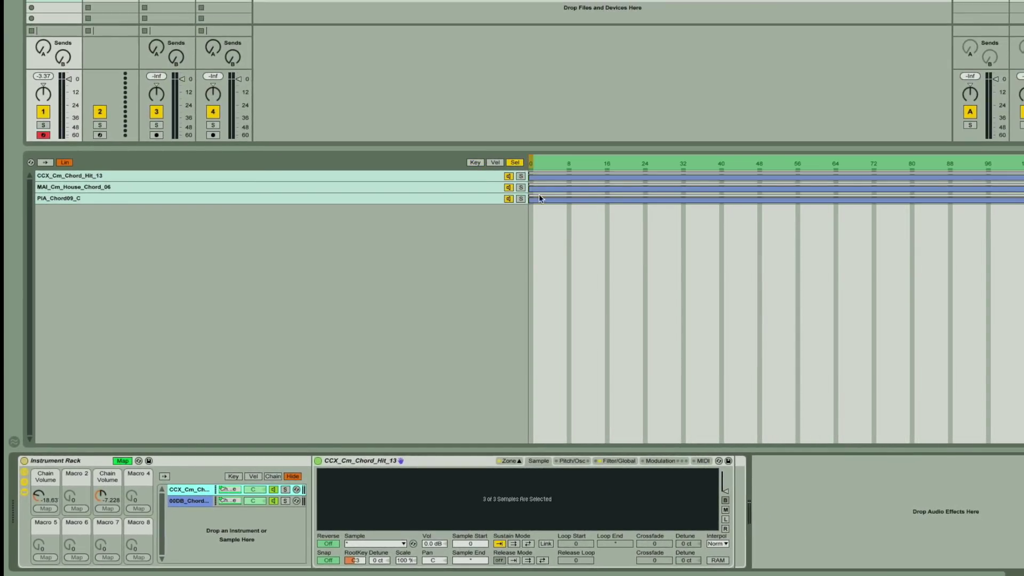
right_click(704, 219)
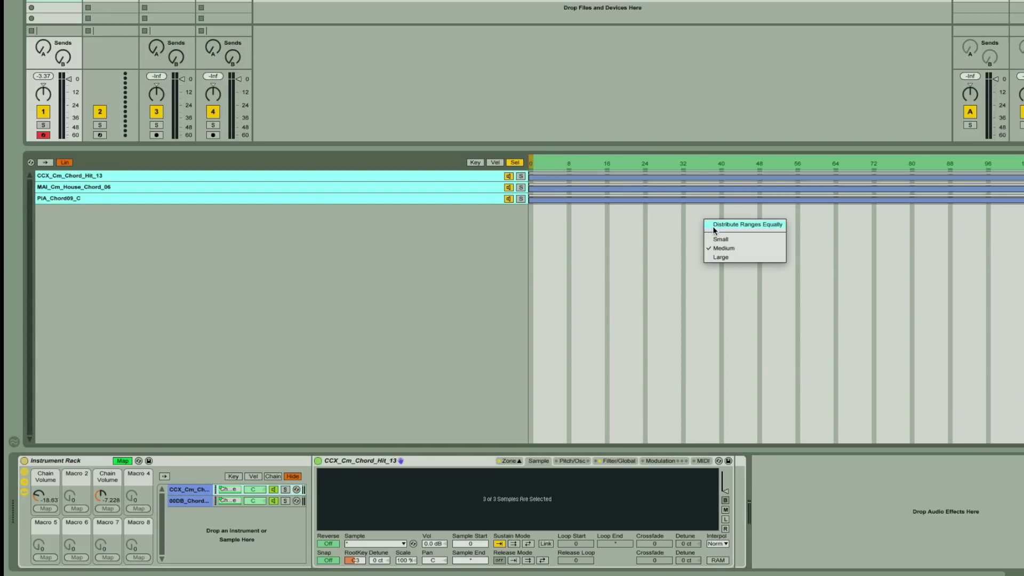
left_click(752, 226)
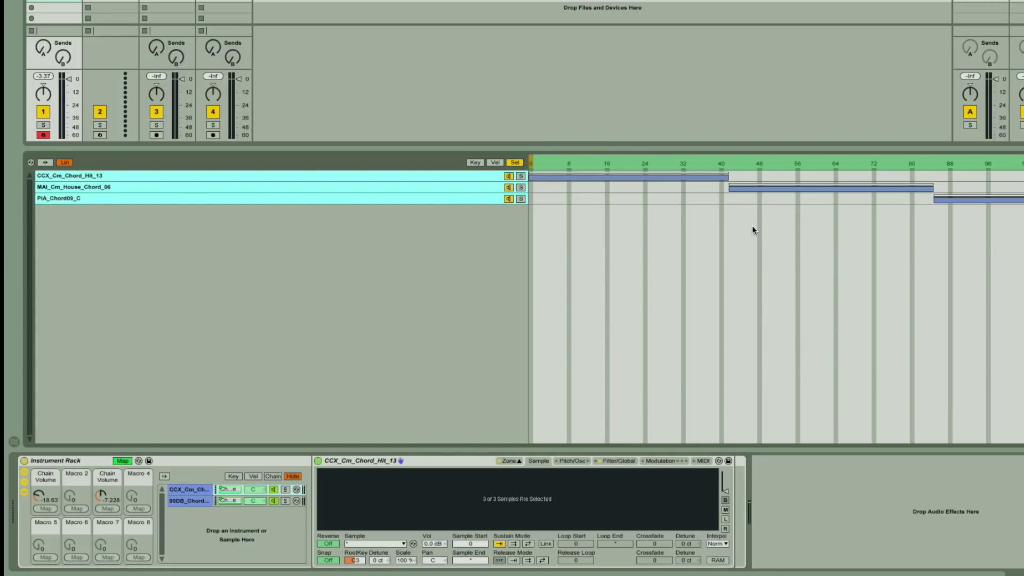
left_click(746, 164)
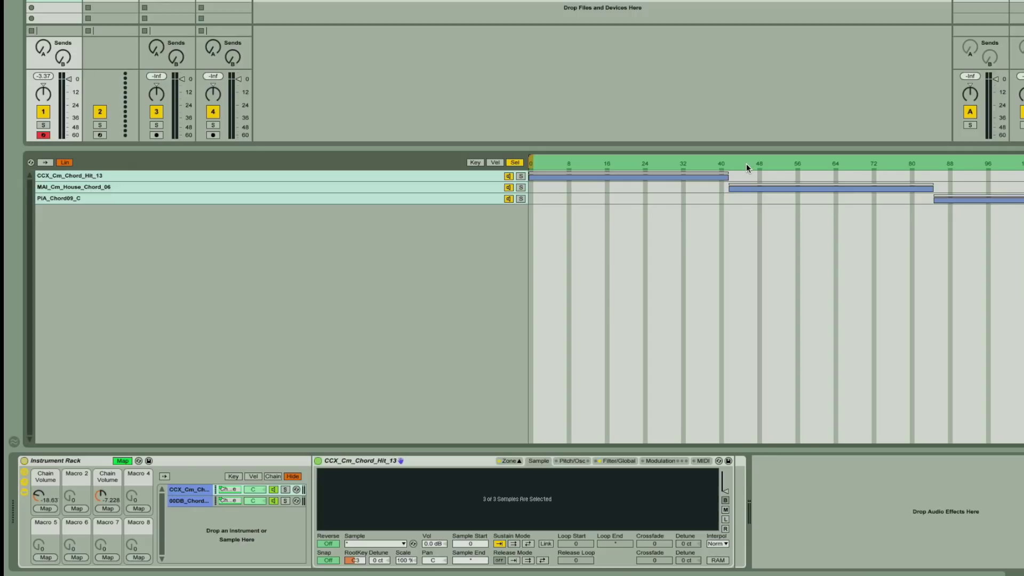
left_click(83, 508)
Step: Distribute the second chain's sample selector ranges equally and map its Sample Selector to Macro 4, set to about 53
left_click(187, 500)
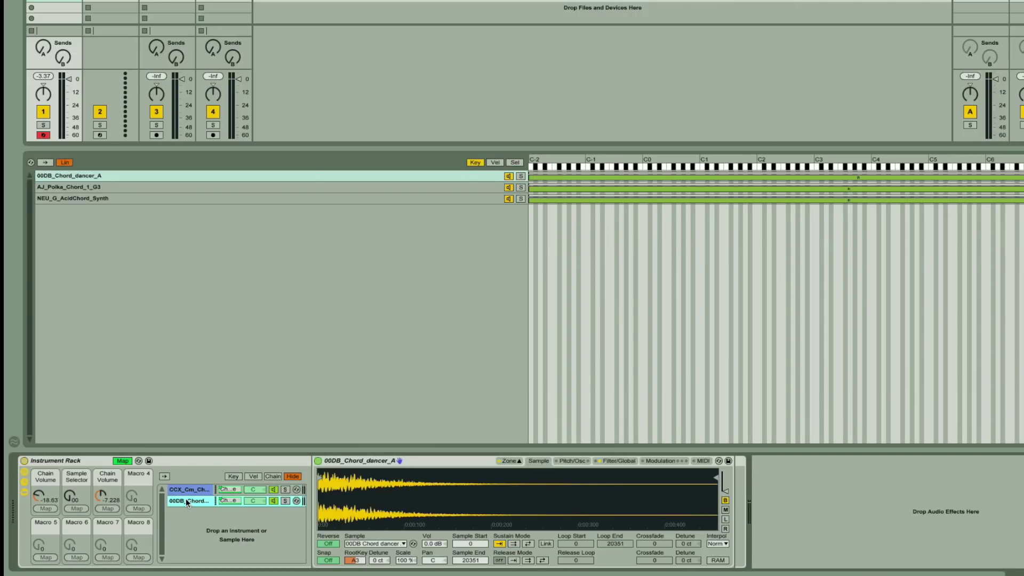
left_click(515, 162)
right_click(651, 213)
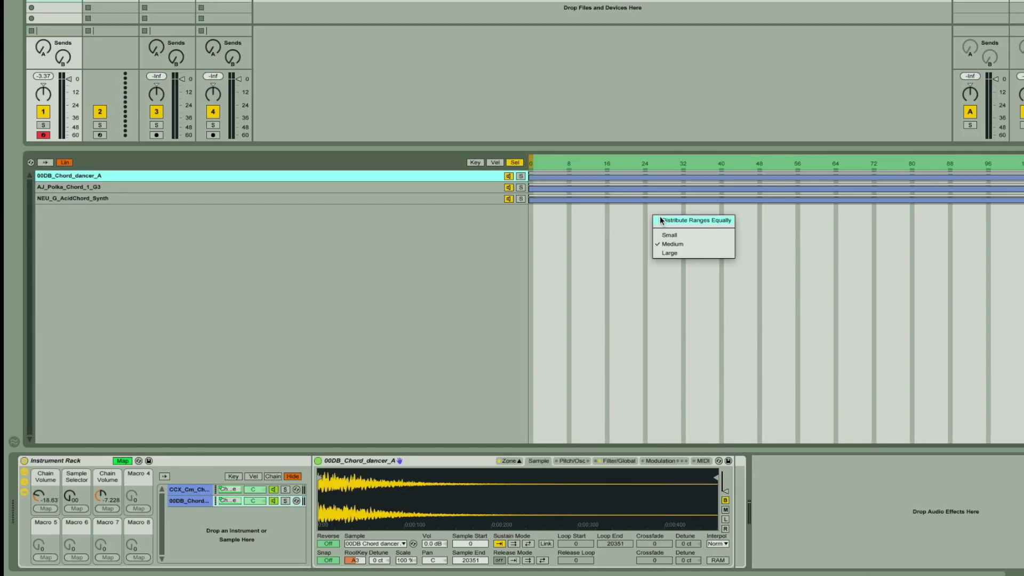
left_click(661, 218)
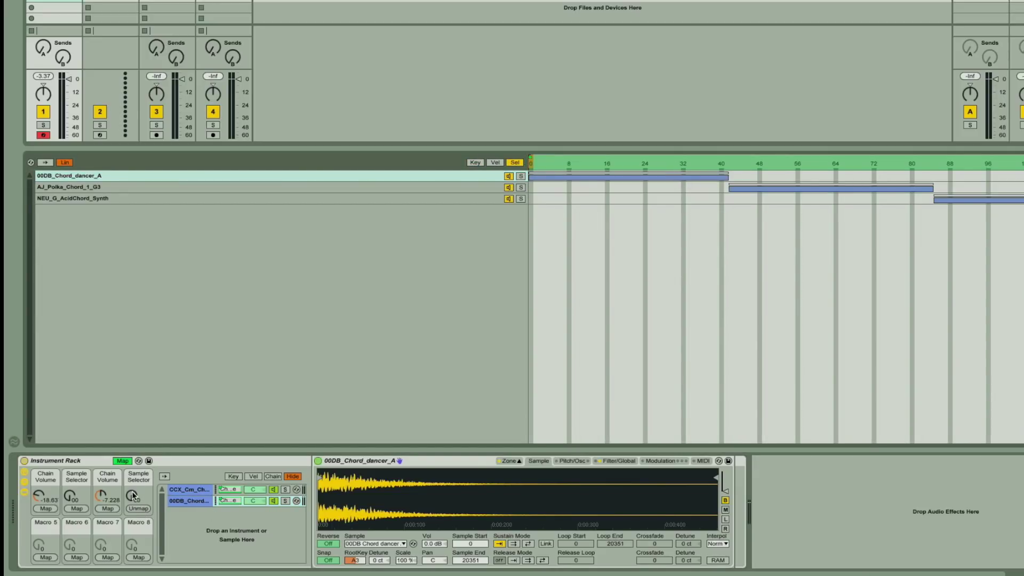
mouse_move(133, 496)
left_mouse_down()
mouse_move(133, 430)
mouse_move(134, 476)
left_mouse_up()
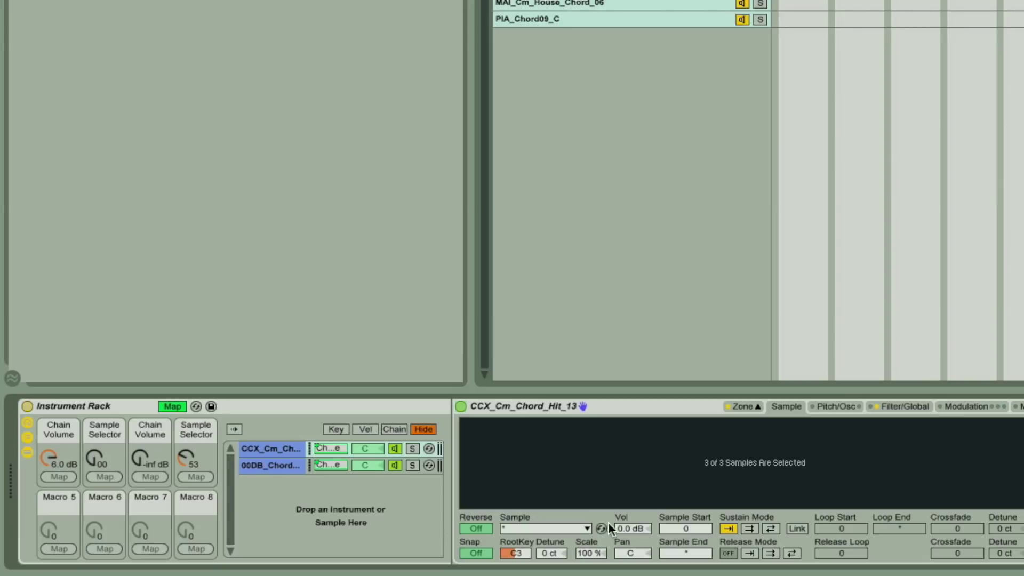
Step: Map the first Sampler's filter frequency to Macro 5 and set that macro to about 143 Hz
left_click(917, 407)
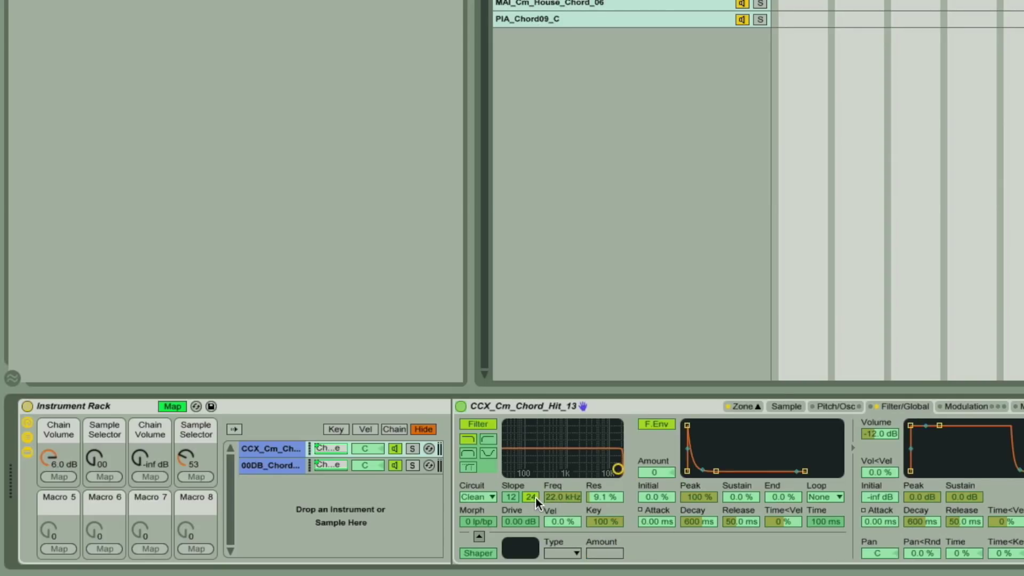
left_click(568, 496)
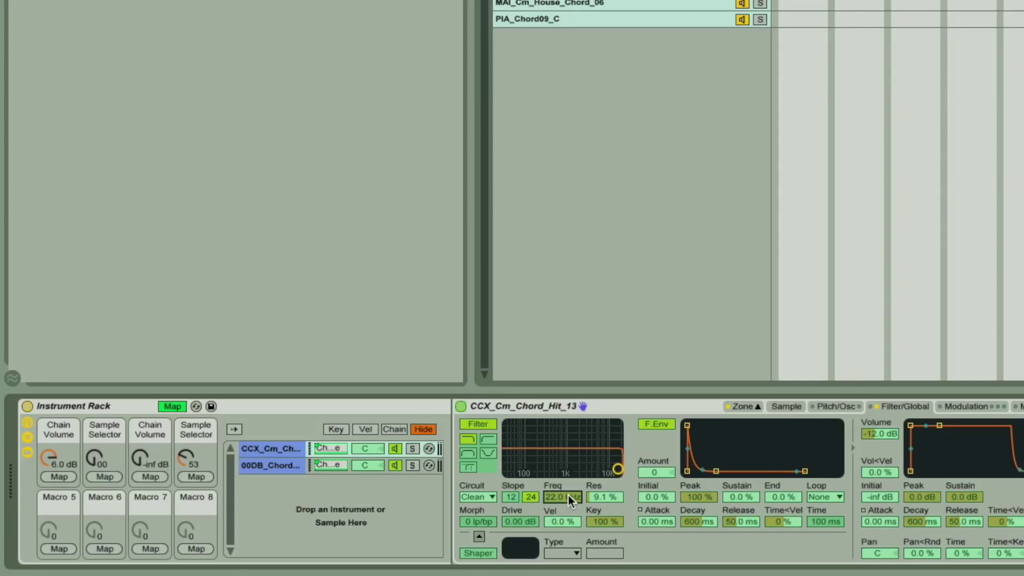
left_click(61, 549)
left_click_drag(47, 531, 47, 507)
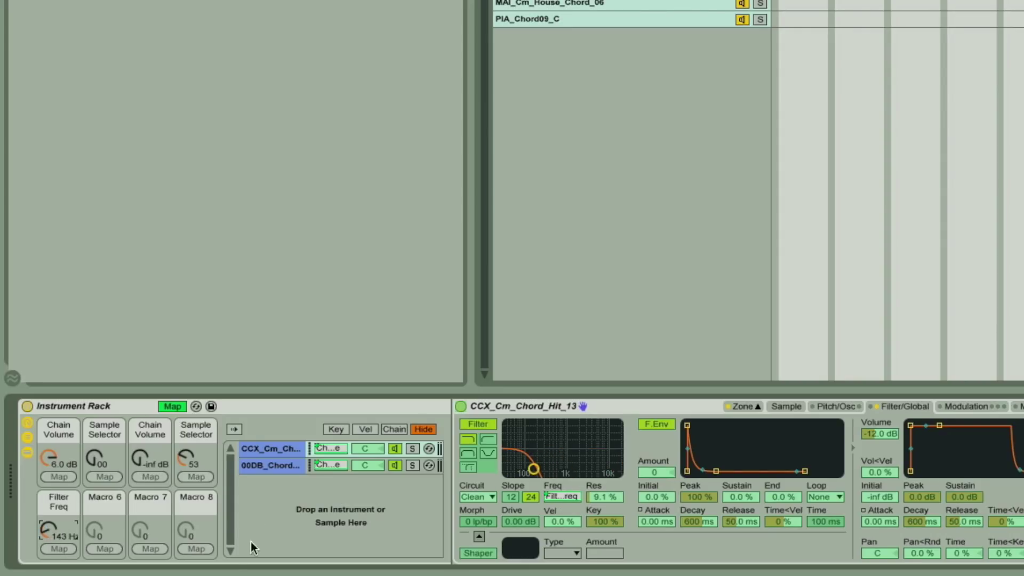
Step: Change the first Sampler's filter to high-pass and raise its frequency macro to about 1.73 kHz
left_click(169, 407)
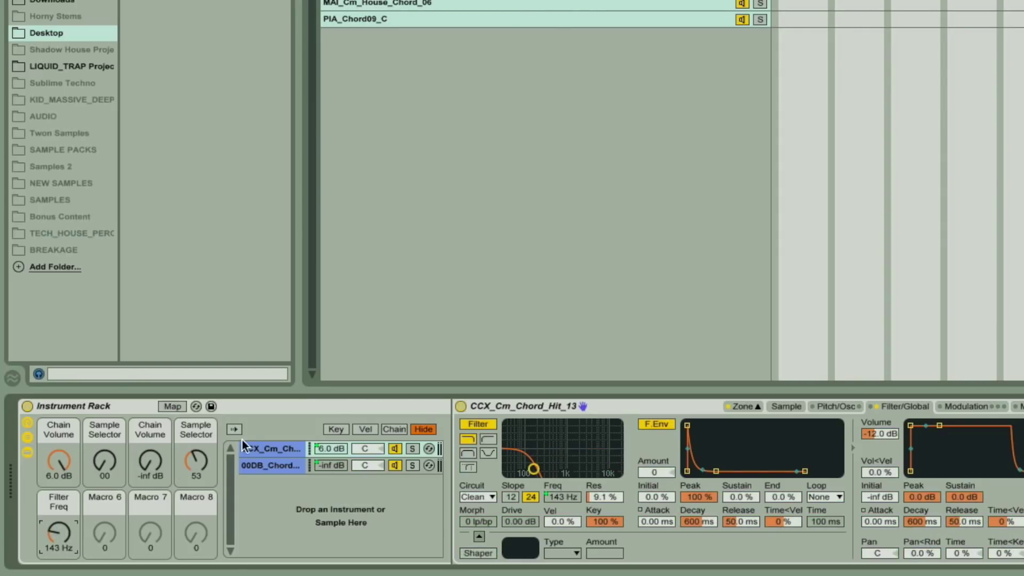
left_click(487, 440)
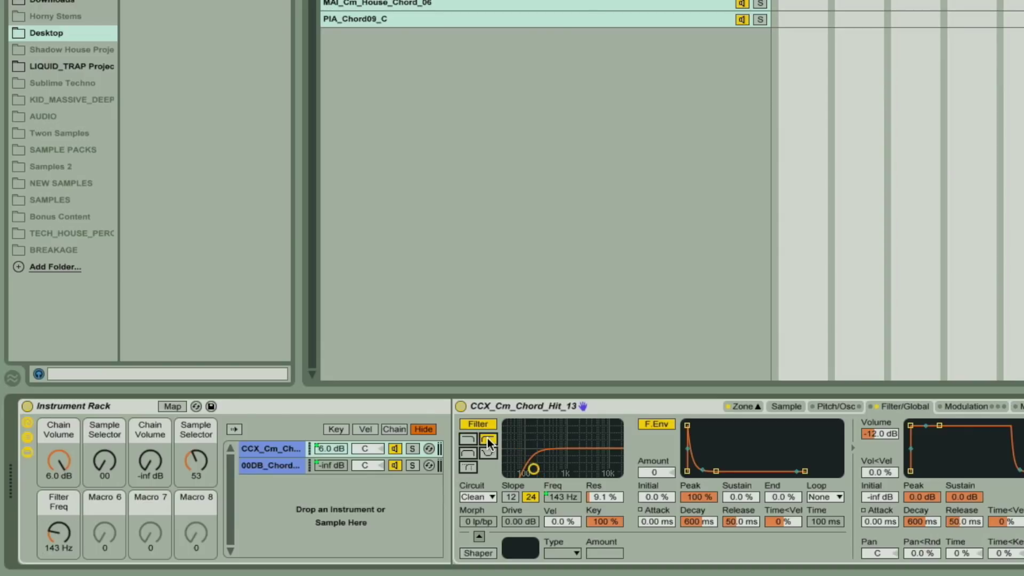
left_click(179, 408)
mouse_move(48, 534)
left_mouse_down()
mouse_move(48, 512)
mouse_move(51, 536)
left_mouse_up()
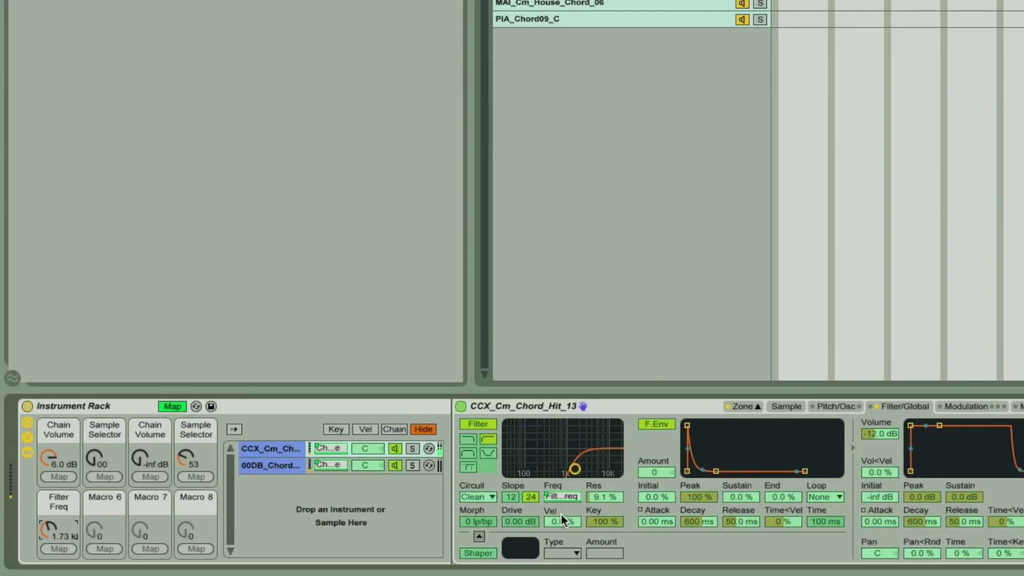
Step: Map the first Sampler's filter resonance to Macro 5 as well, and lower the mapping's maximum while testing the macro sweep
left_click(56, 546)
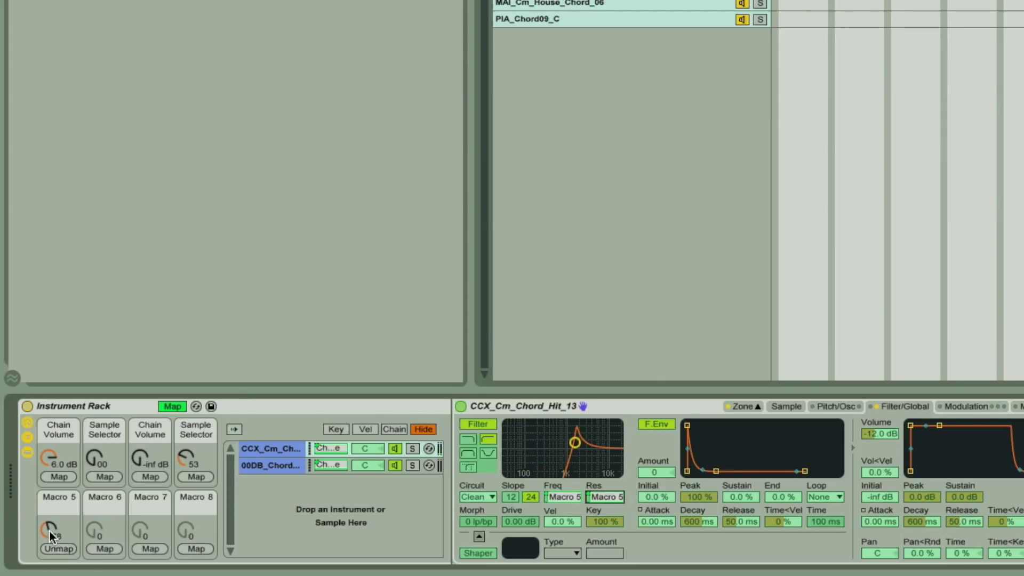
left_click_drag(50, 531, 49, 541)
left_click_drag(52, 528, 52, 536)
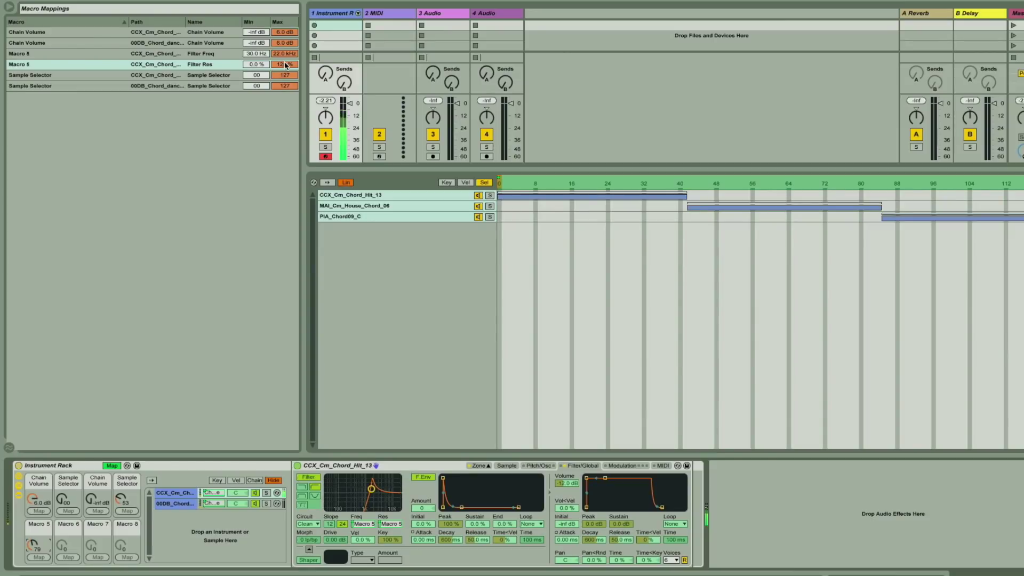
left_click_drag(286, 53, 286, 57)
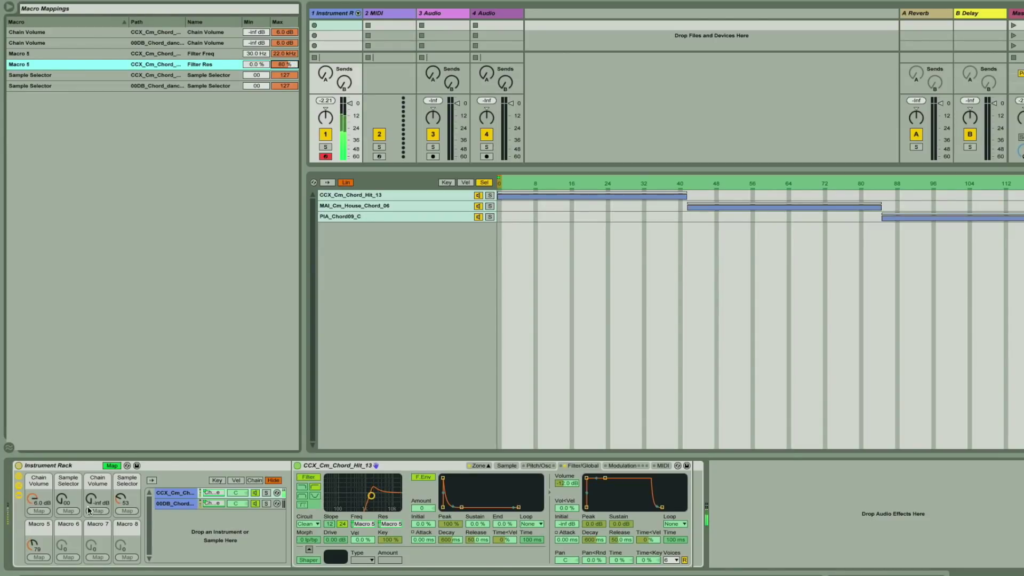
left_click_drag(29, 550, 33, 575)
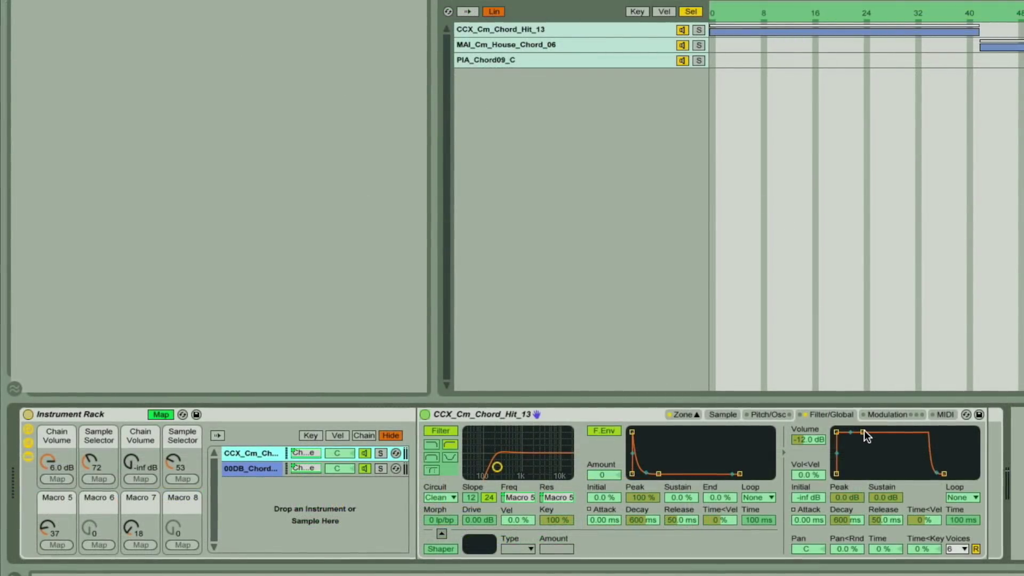
Step: Set the first Sampler's volume envelope sustain to -inf dB and map its decay to Macro 6, set to about 64 ms
left_click_drag(864, 429, 862, 474)
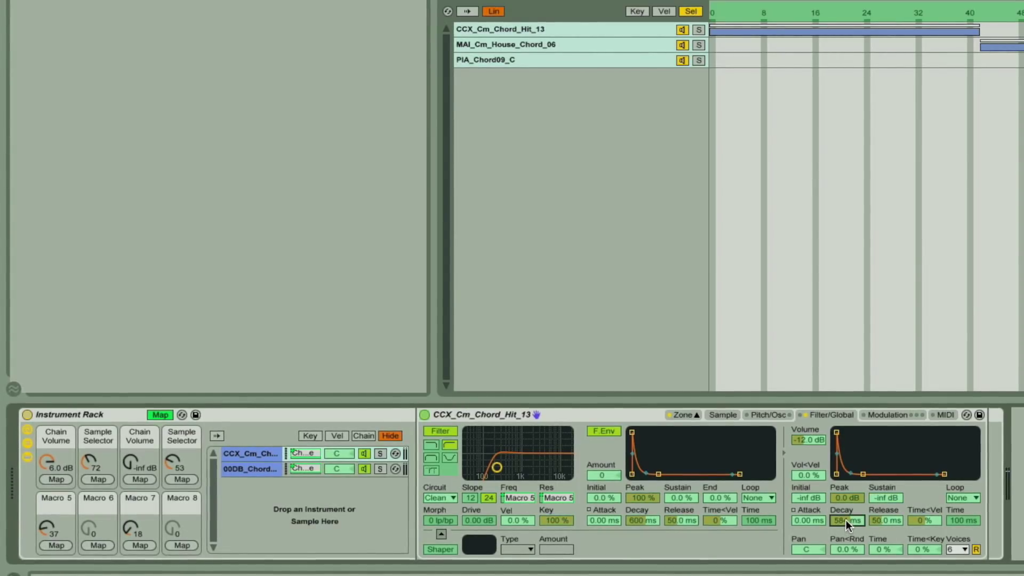
left_click(98, 544)
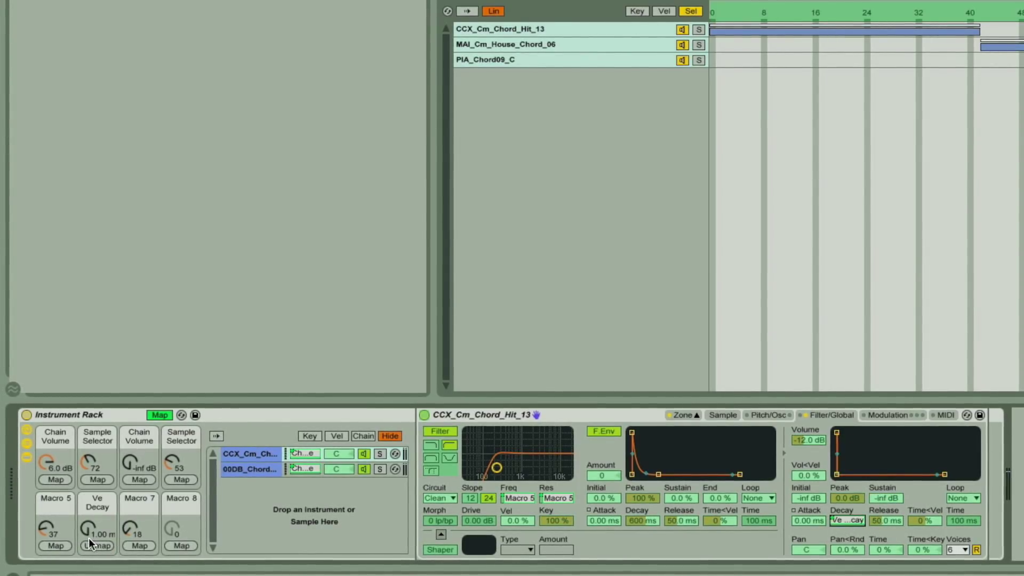
mouse_move(85, 525)
left_mouse_down()
mouse_move(85, 541)
mouse_move(85, 523)
left_mouse_up()
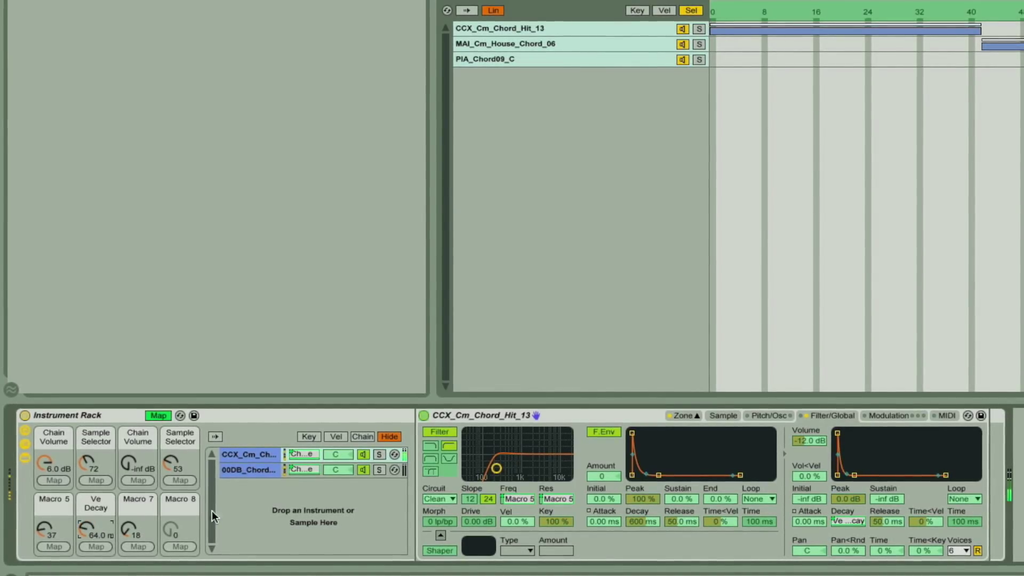
Step: Set the second Sampler's volume envelope sustain to -inf dB, map its decay to Macro 8, and raise the chain's volume macro to about 0.33 dB
left_click(248, 469)
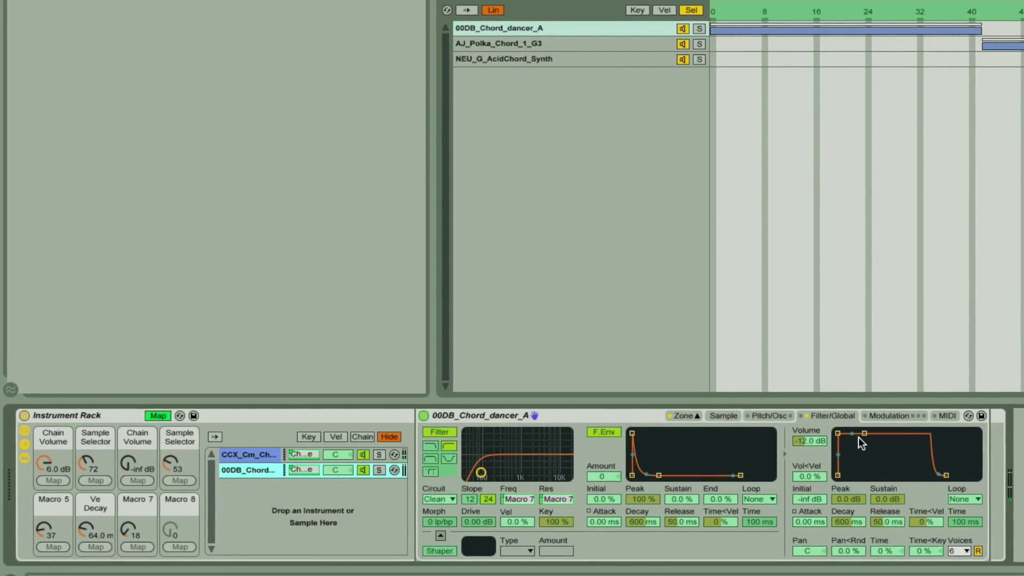
left_click_drag(864, 434, 865, 511)
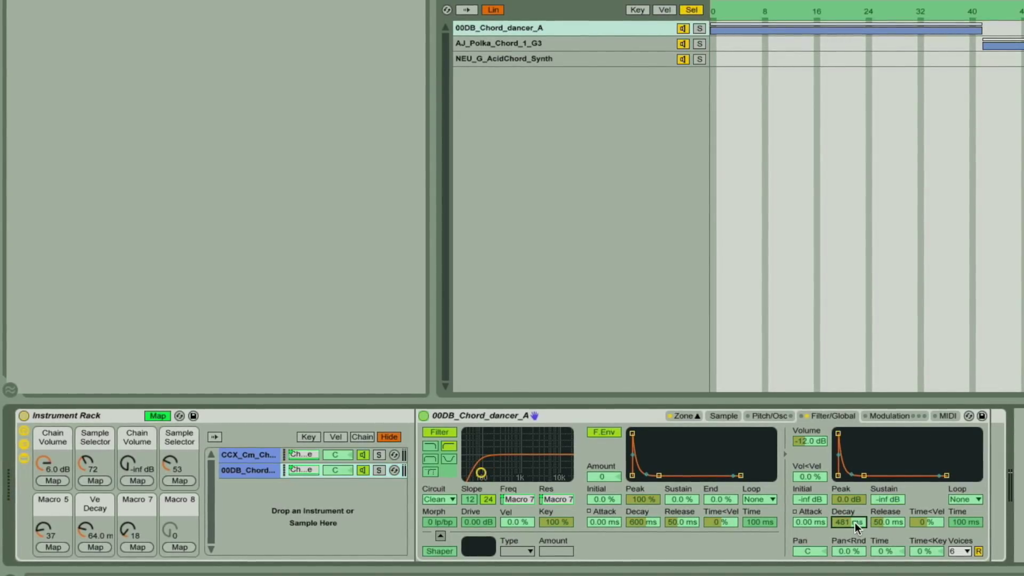
left_click(179, 548)
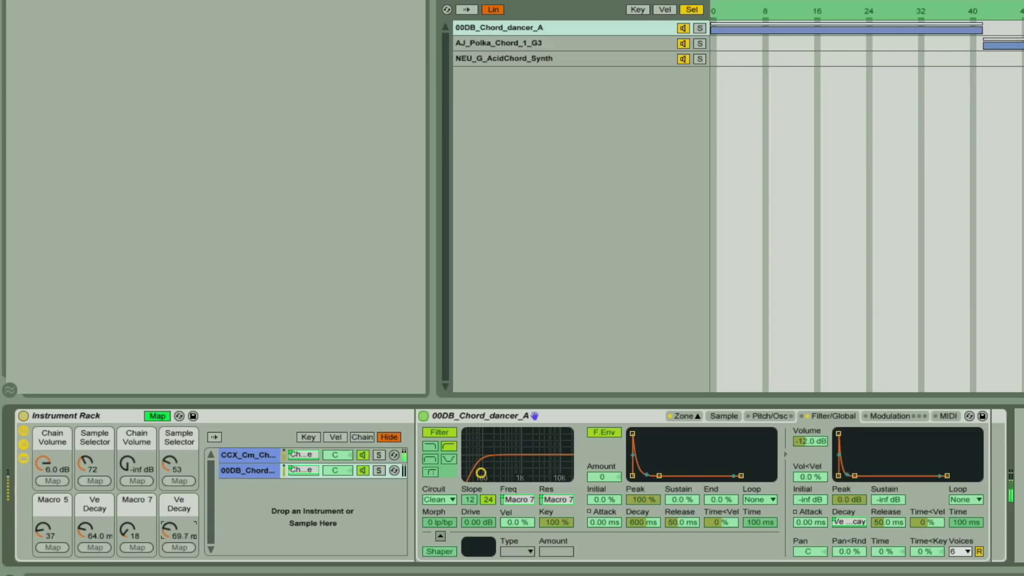
left_click_drag(124, 463, 123, 443)
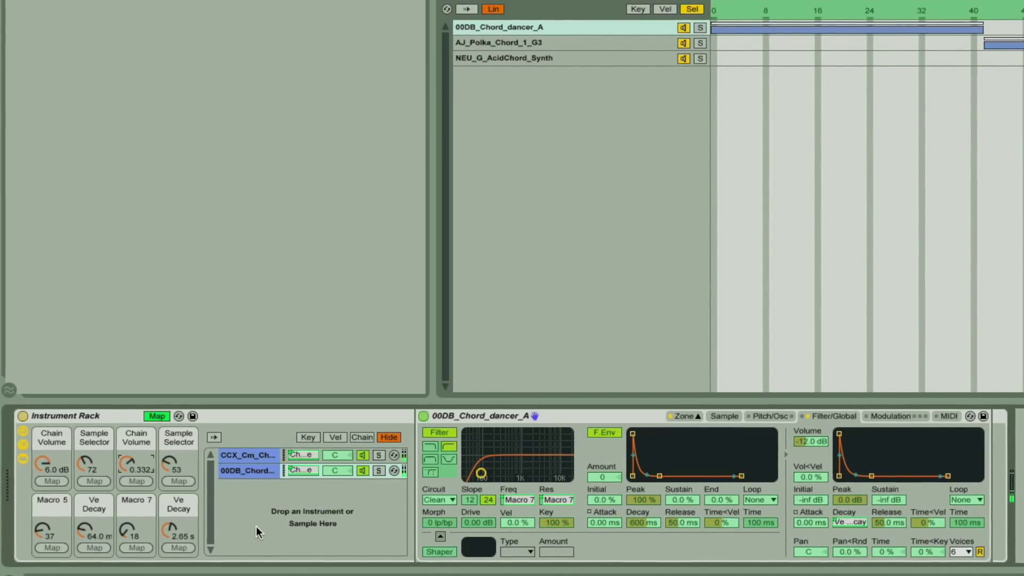
Step: Rename the first chain's volume macro as Chord 1 Level and colour it yellow
right_click(54, 438)
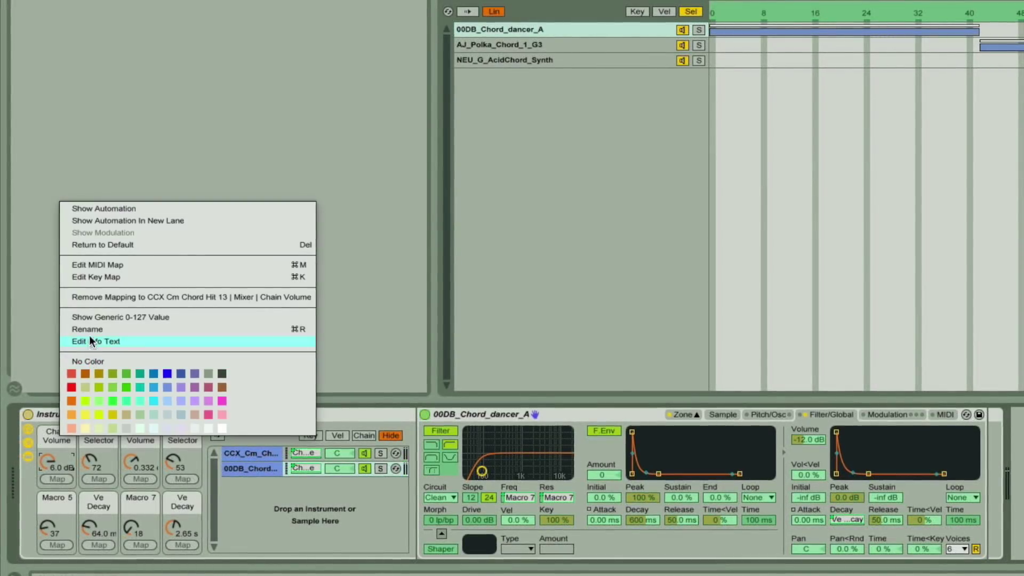
left_click(90, 330)
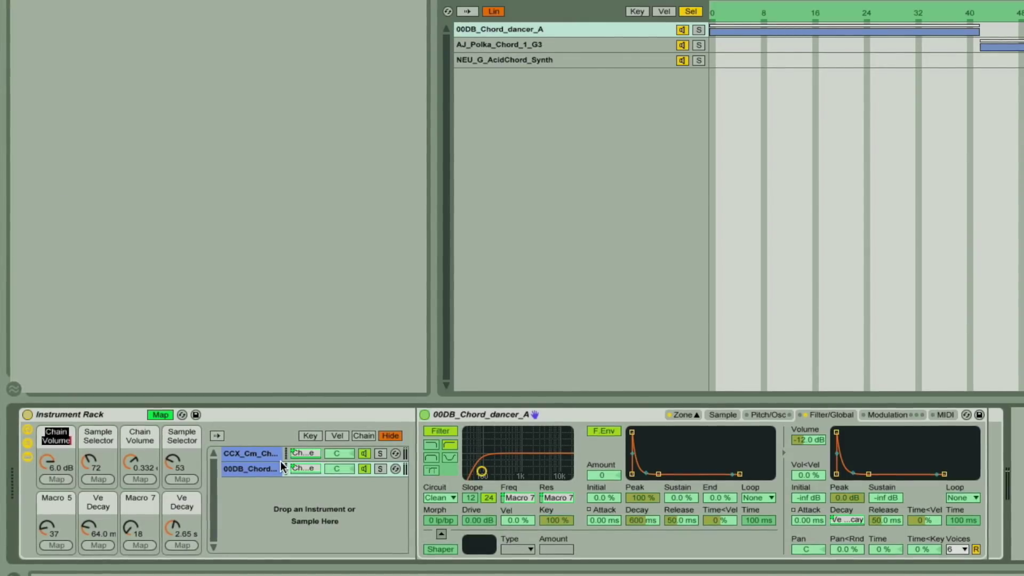
type("Chord  1 Level")
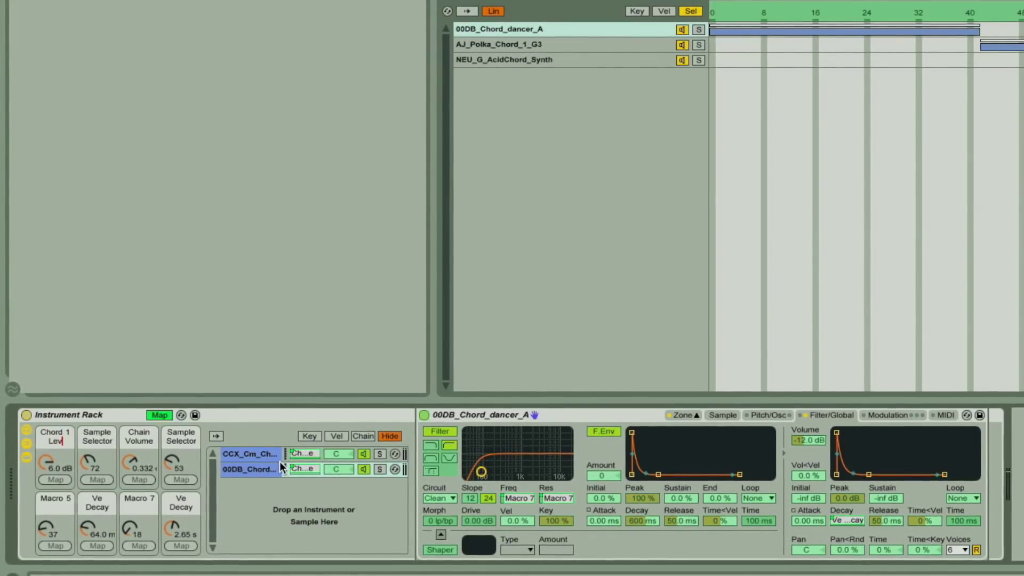
key("Return")
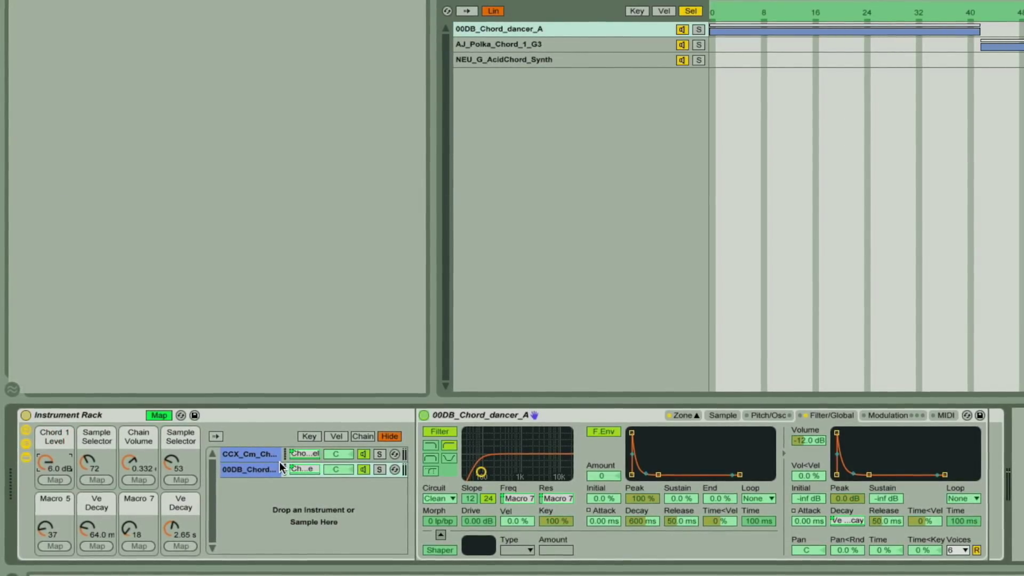
right_click(51, 437)
left_click(78, 418)
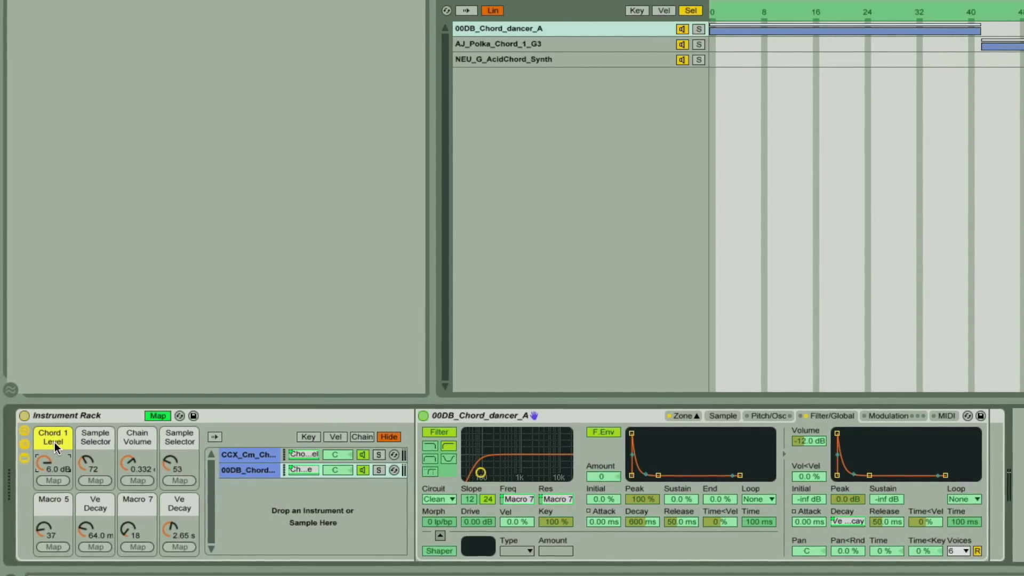
left_click(24, 445)
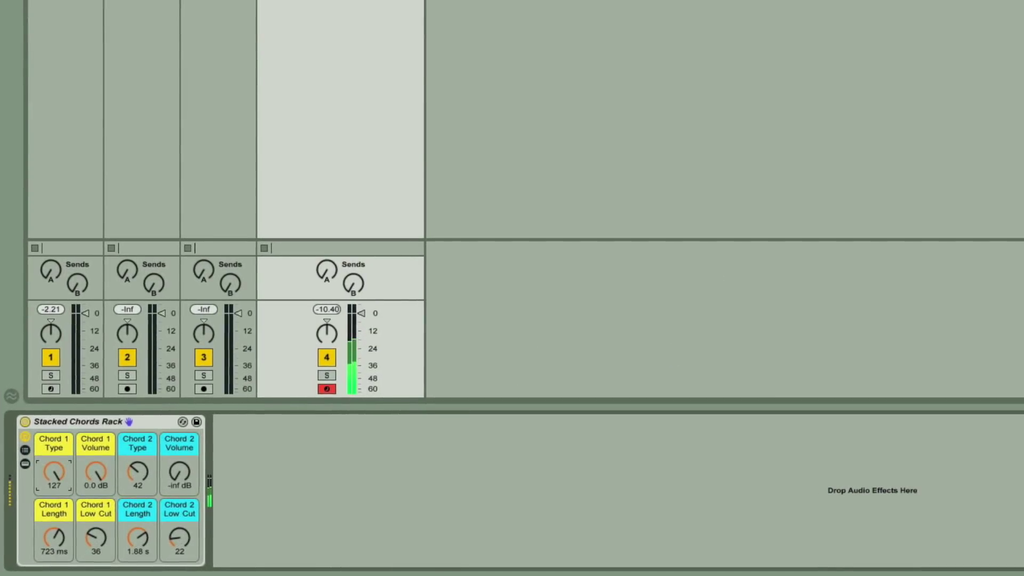
Step: In the Stacked Chords Rack, set Chord 1 Type to 108, Chord 1 Length to 512 ms, Chord 2 Volume to about -3.2 dB and Chord 2 Type to 62
mouse_move(54, 472)
left_mouse_down()
mouse_move(54, 499)
mouse_move(54, 485)
left_mouse_up()
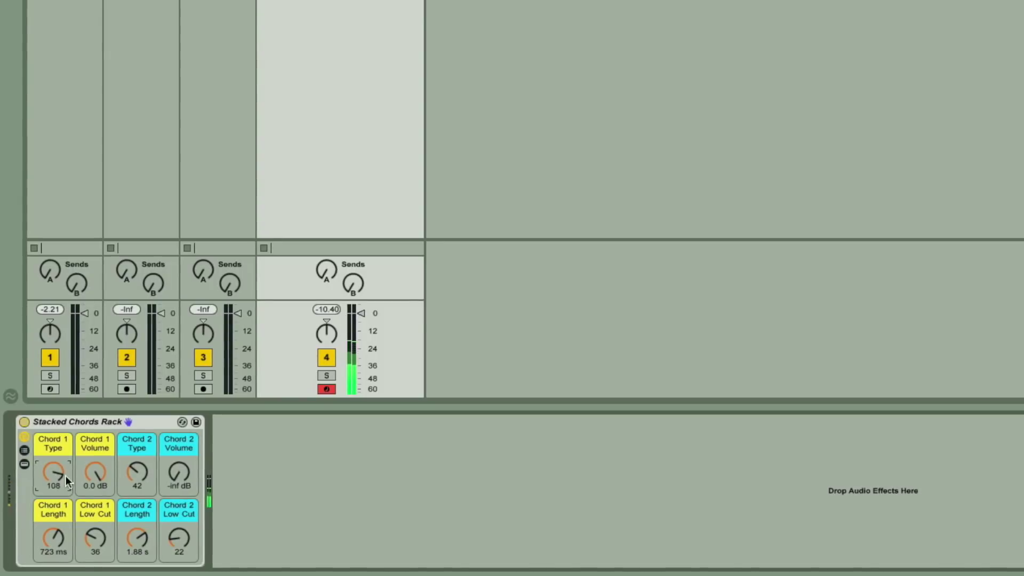
mouse_move(54, 539)
left_mouse_down()
mouse_move(54, 563)
mouse_move(54, 544)
left_mouse_up()
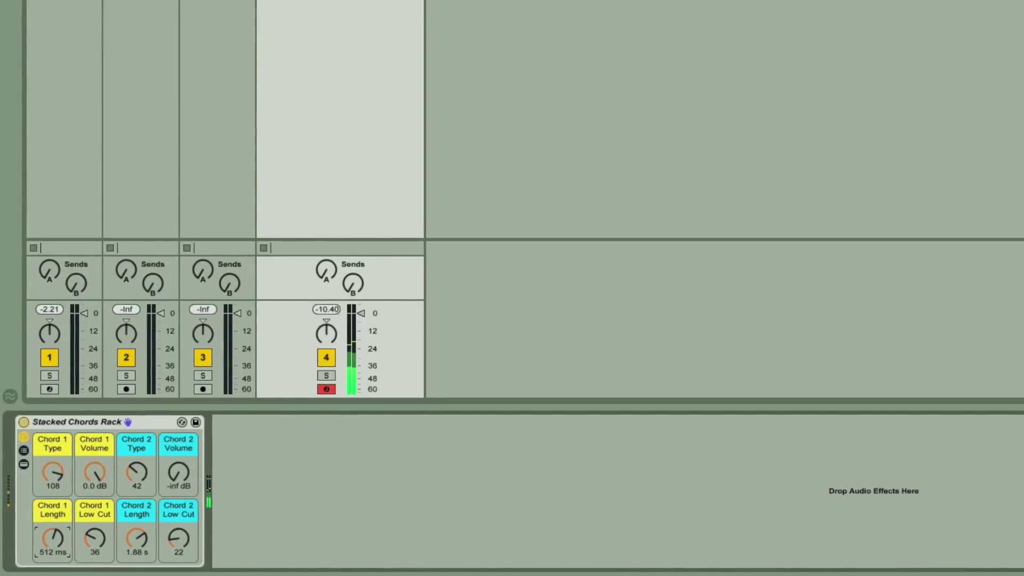
left_click_drag(178, 472, 179, 445)
left_click_drag(136, 471, 136, 457)
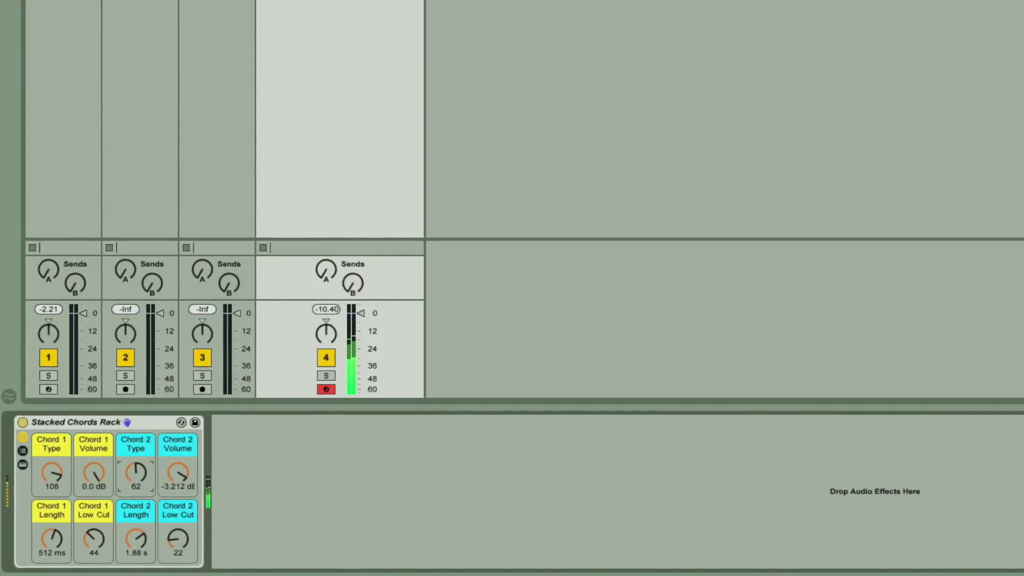